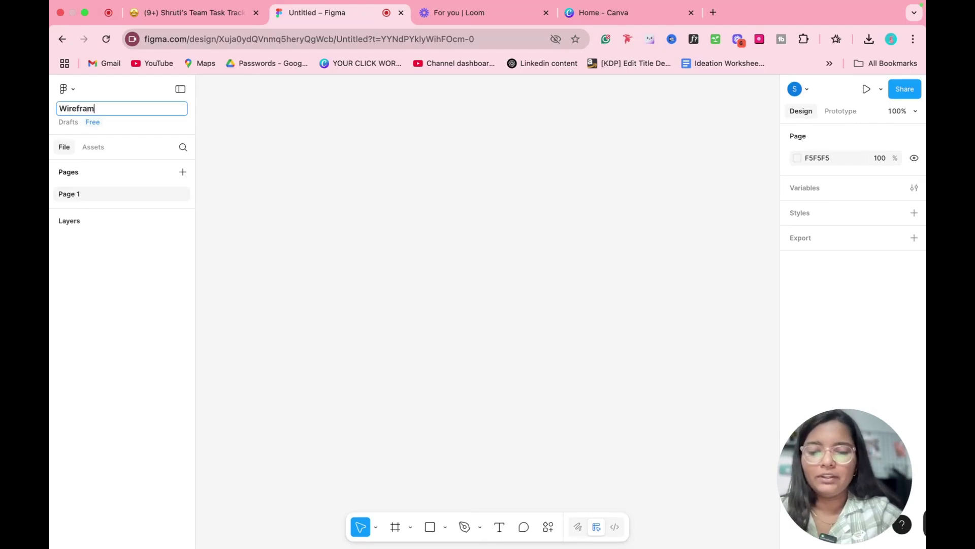
# - Import the phone App Library screenshot from the Downloads folder onto the empty canvas of the Wireframe file
pyautogui.click(85, 12)
pyautogui.click(86, 544)
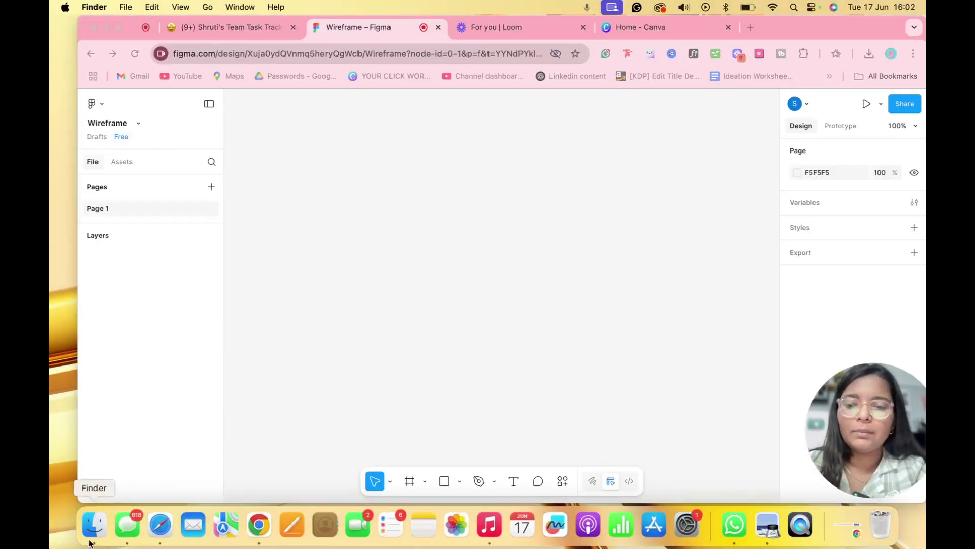
pyautogui.click(254, 221)
pyautogui.scroll(-10, 607, 208)
pyautogui.scroll(-5, 607, 207)
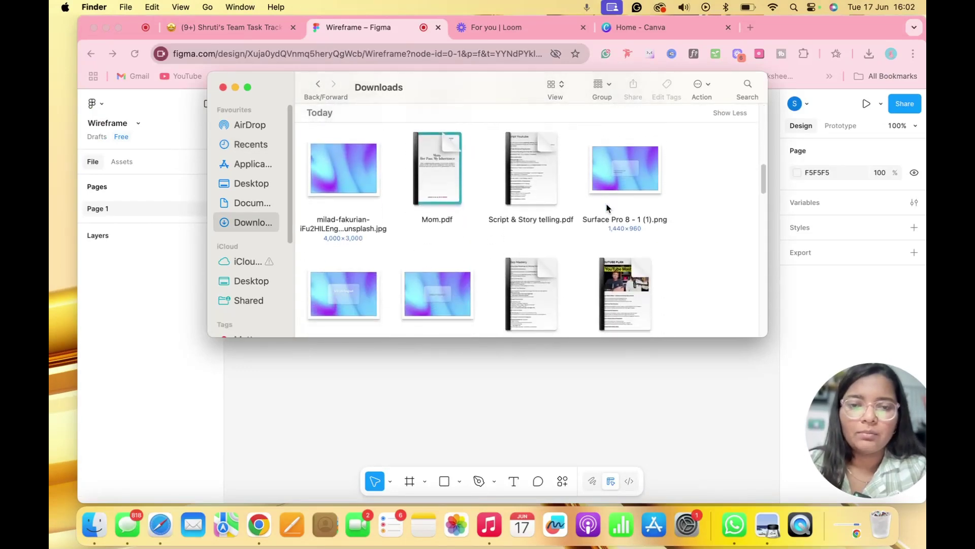
pyautogui.scroll(8, 607, 207)
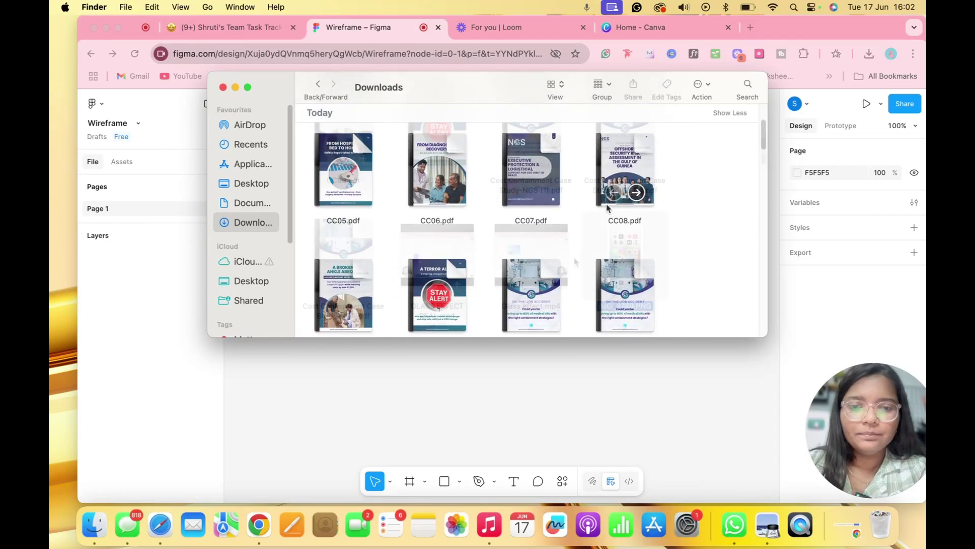
pyautogui.moveTo(629, 258); pyautogui.dragTo(468, 386)
pyautogui.scroll(-10, 341, 241)
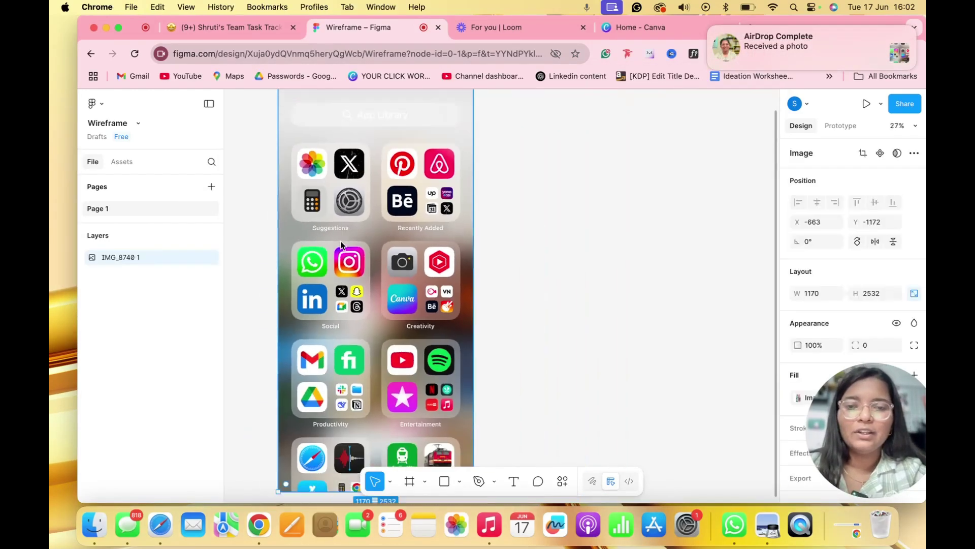
pyautogui.click(118, 28)
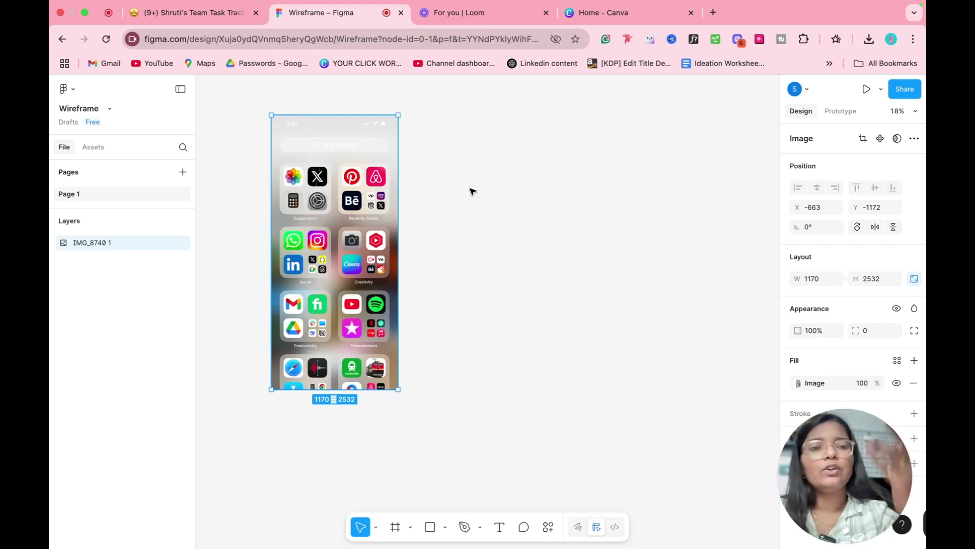
pyautogui.hscroll(-3, 340, 101)
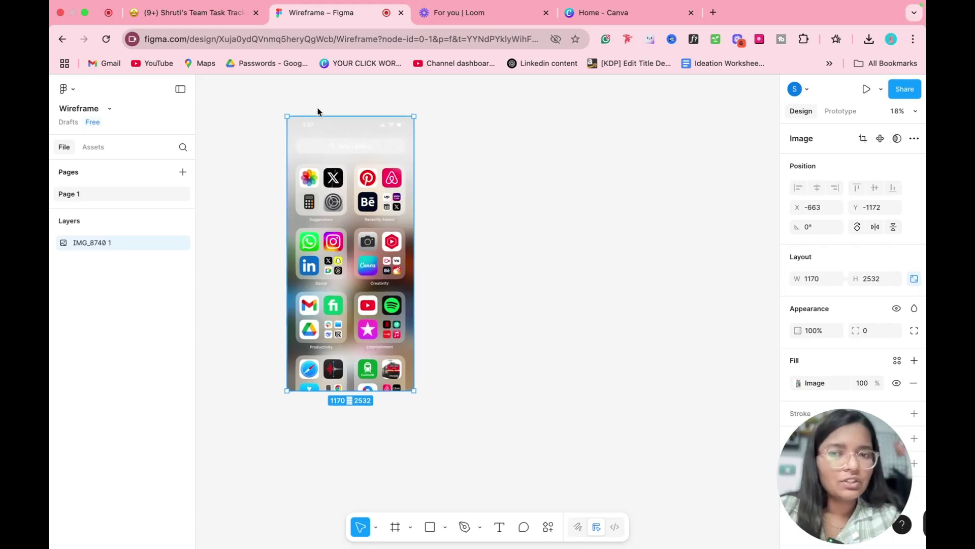
pyautogui.scroll(2, 318, 111)
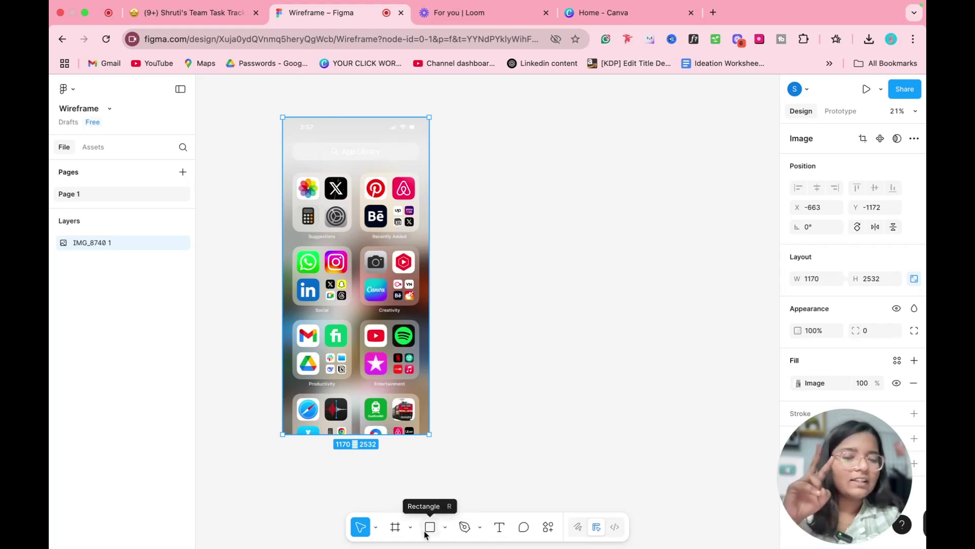
pyautogui.scroll(2, 376, 255)
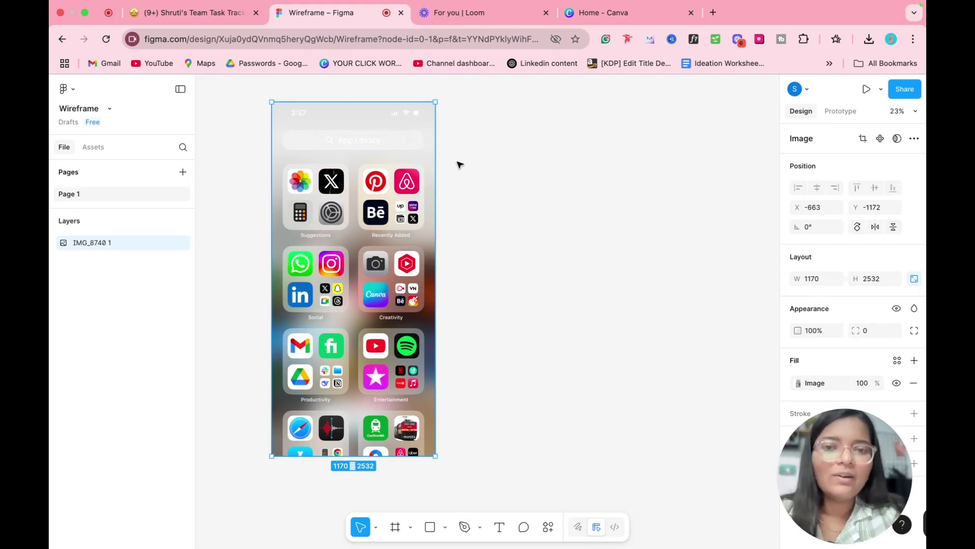
pyautogui.hscroll(-2, 460, 165)
pyautogui.scroll(1, 459, 165)
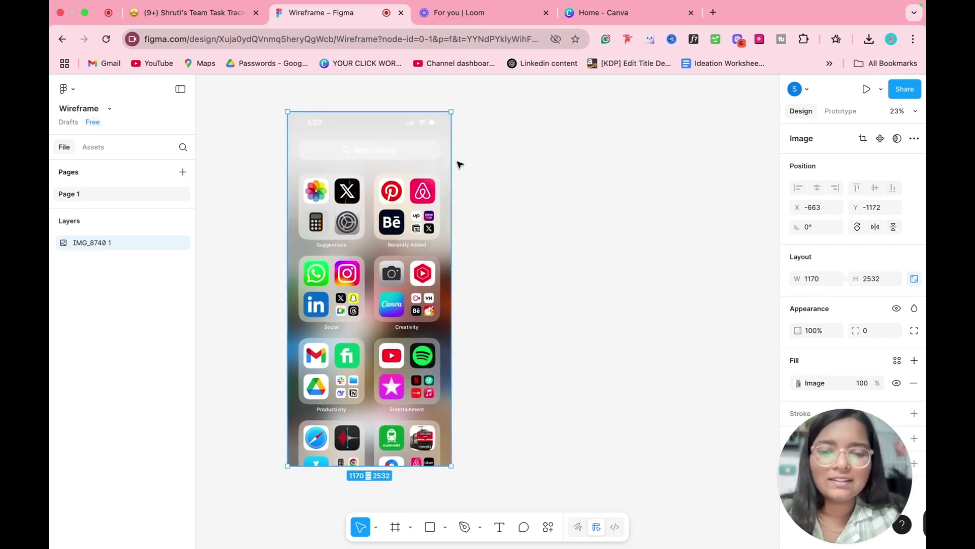
# - Add an iPhone 14 & 15 Pro frame and place it beside the screenshot, aligned with its upper edge
pyautogui.click(396, 526)
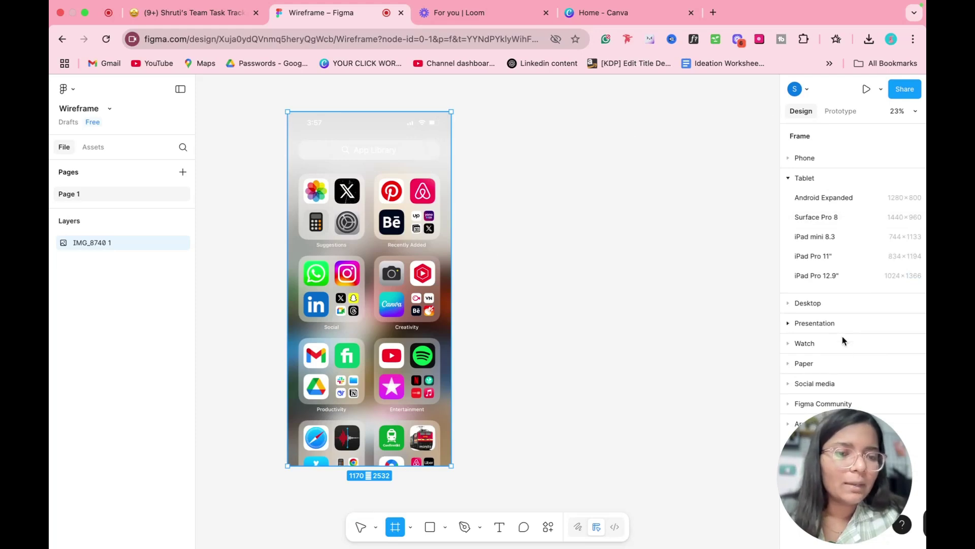
pyautogui.click(798, 155)
pyautogui.scroll(-2, 878, 296)
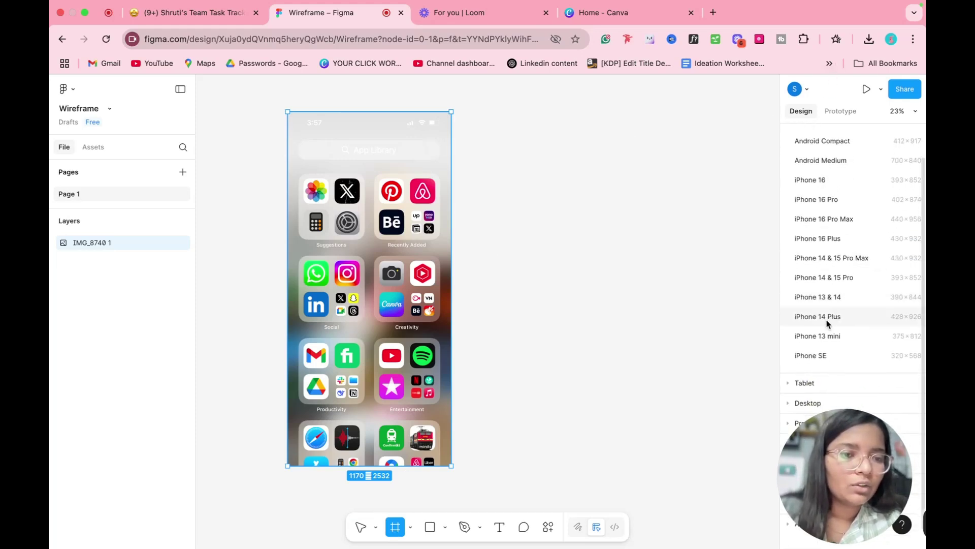
pyautogui.click(848, 278)
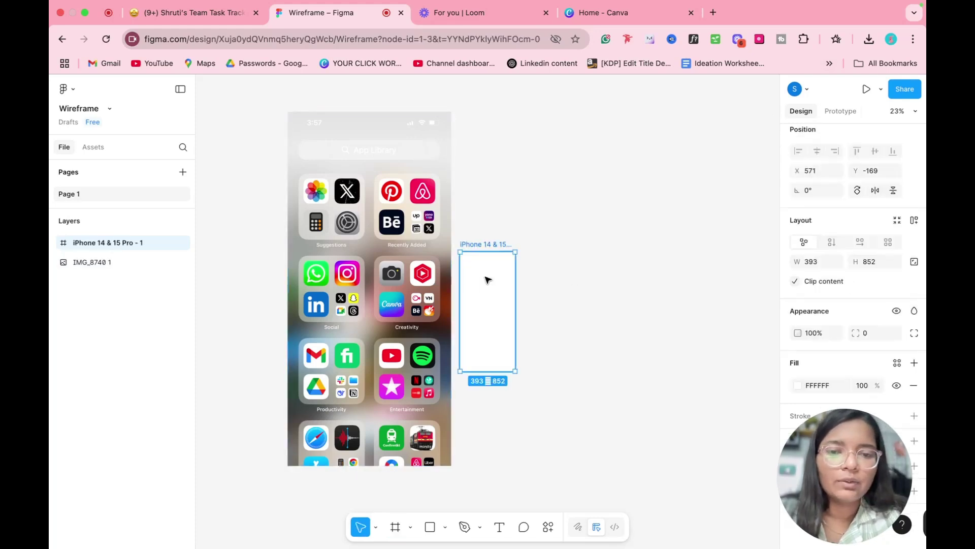
pyautogui.moveTo(483, 287); pyautogui.dragTo(479, 150)
# - Compare the width and height of the imported screenshot with those of the iPhone frame
pyautogui.click(410, 156)
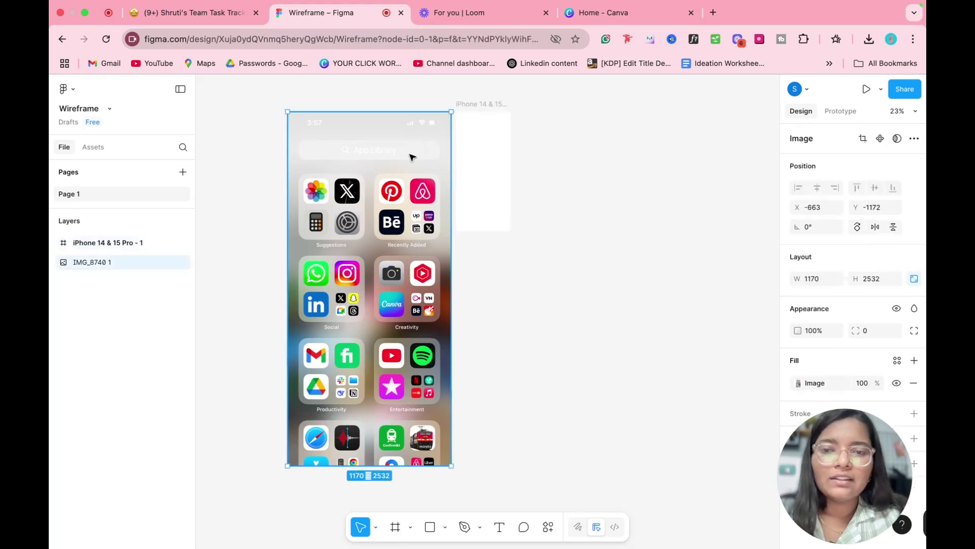
pyautogui.click(494, 155)
pyautogui.click(435, 183)
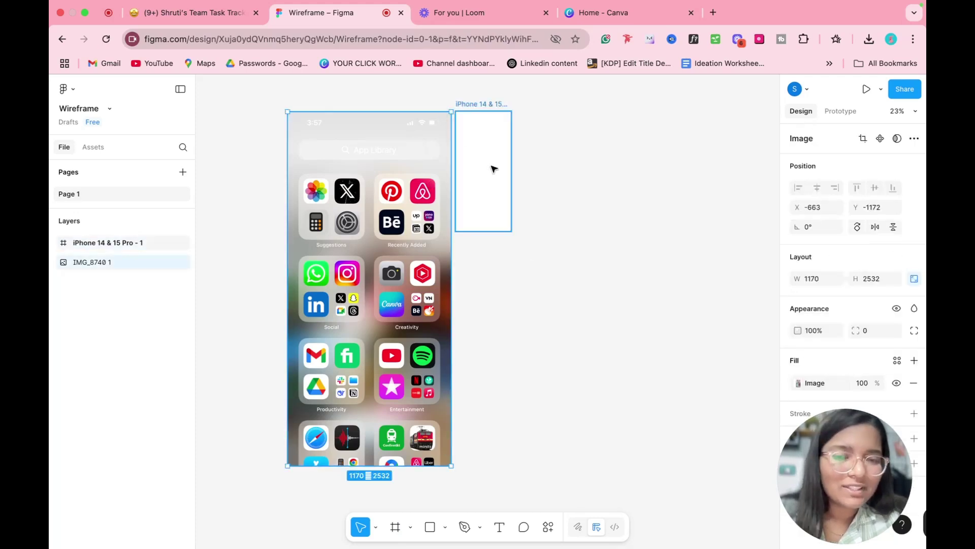
pyautogui.click(494, 169)
pyautogui.scroll(-1, 833, 302)
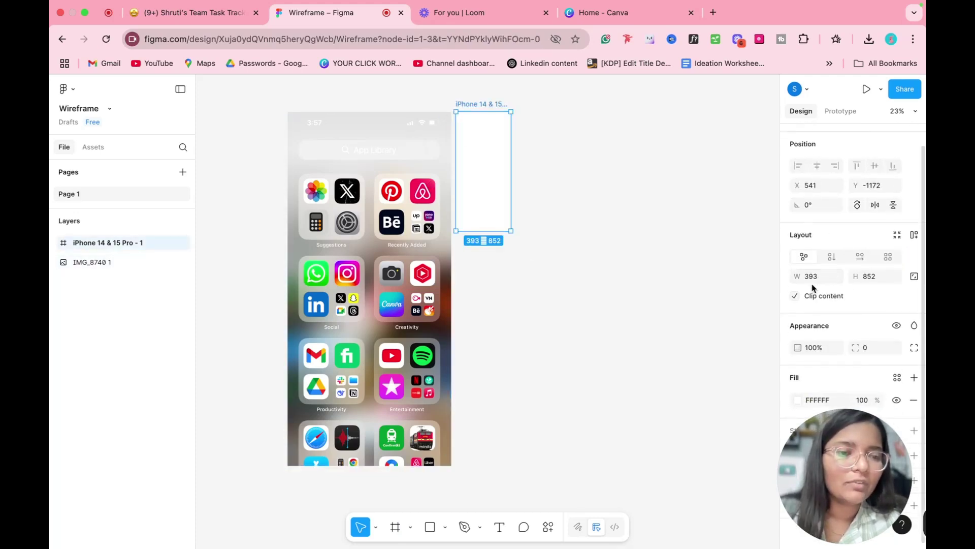
pyautogui.click(411, 282)
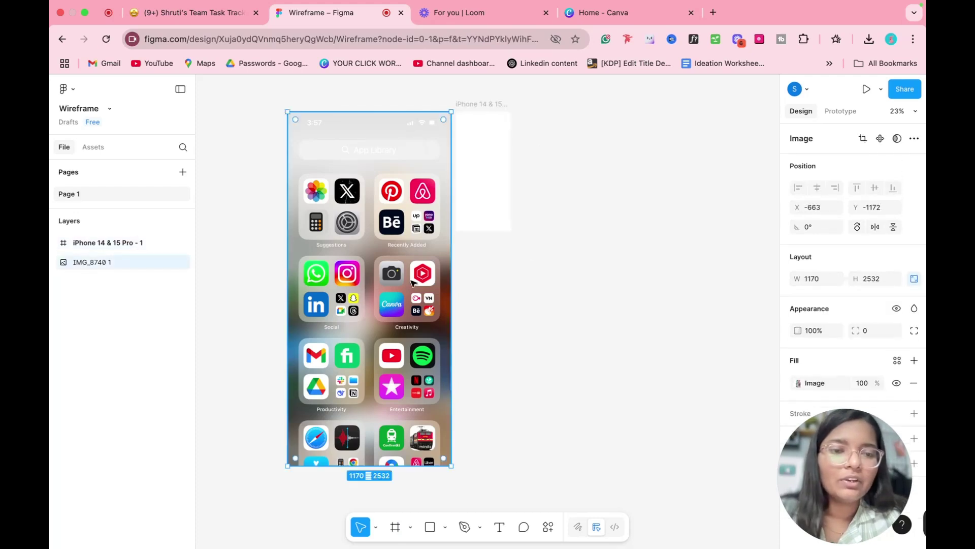
pyautogui.click(483, 208)
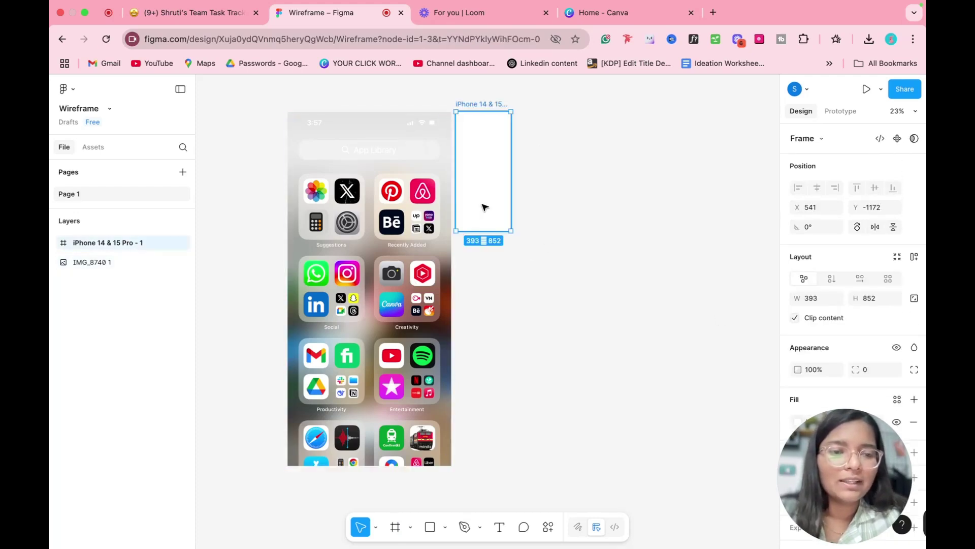
# - Resize the screenshot to match the phone frame, entering a width of 393 and finally a height of 852 with proportions locked
pyautogui.click(442, 208)
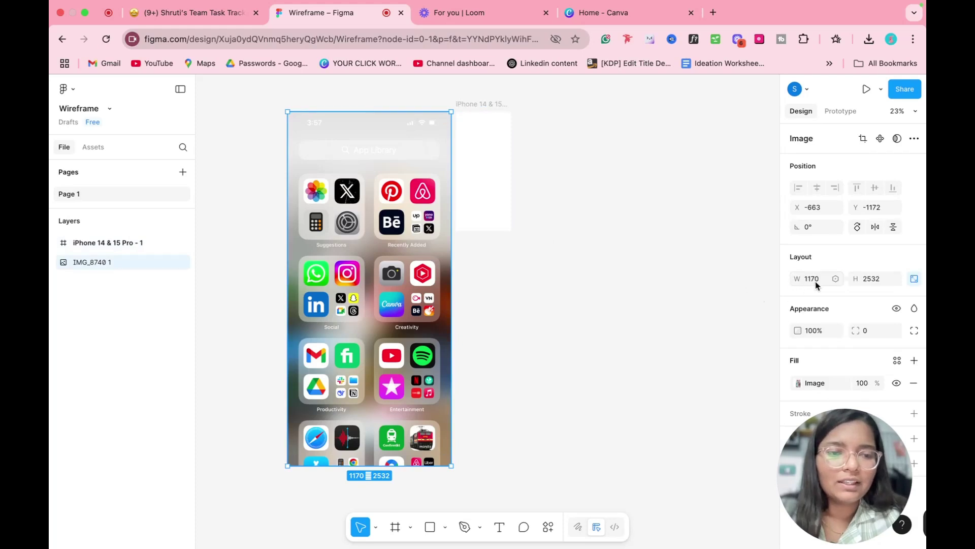
pyautogui.click(816, 283)
pyautogui.write('393')
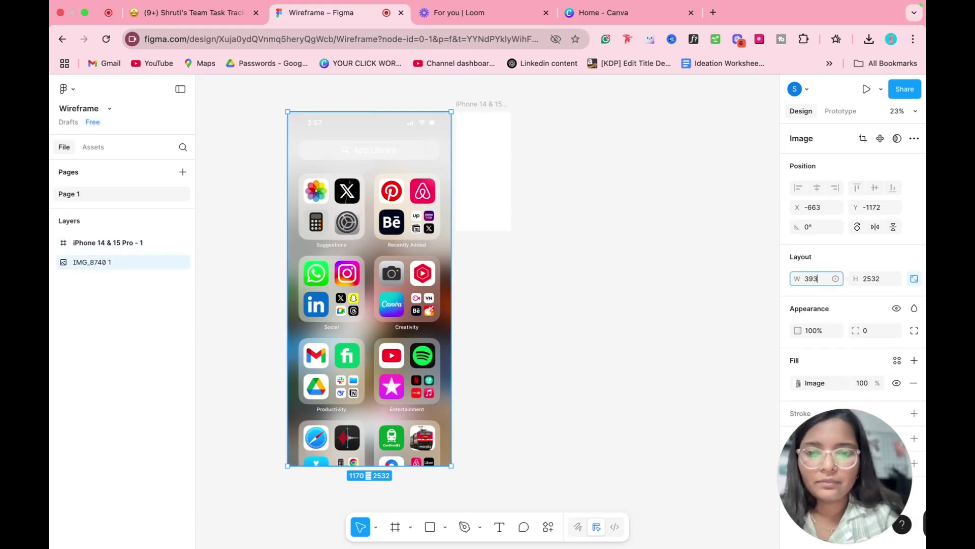
pyautogui.click(877, 283)
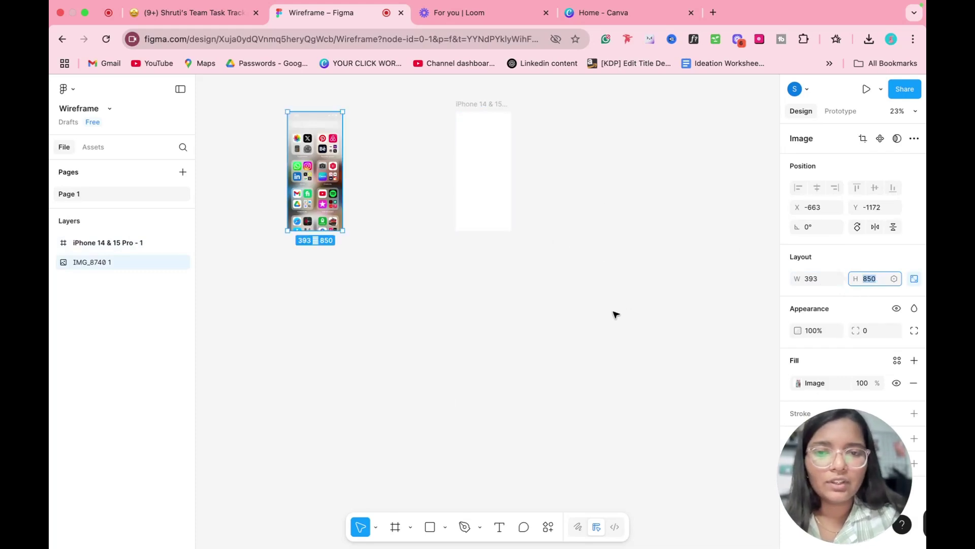
pyautogui.click(496, 185)
pyautogui.click(306, 179)
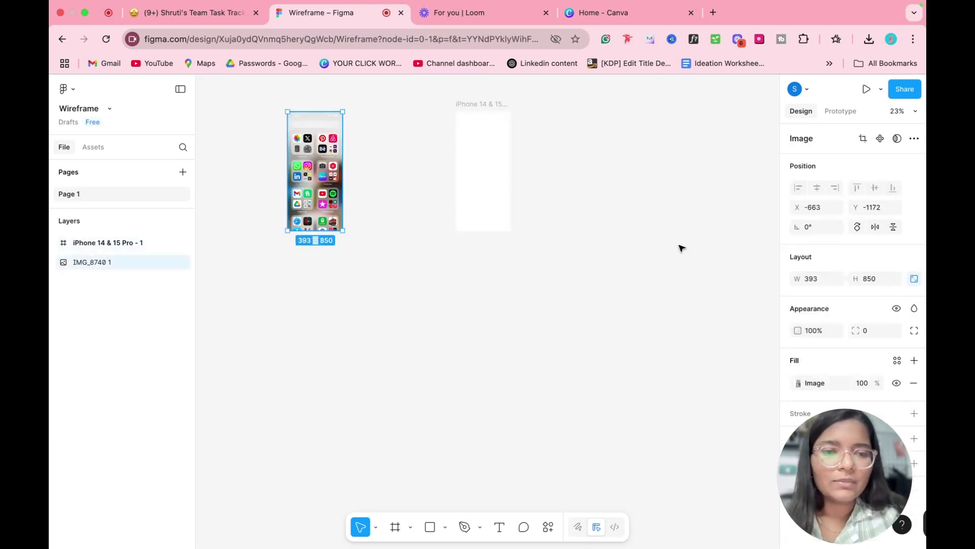
pyautogui.click(876, 283)
pyautogui.write('8')
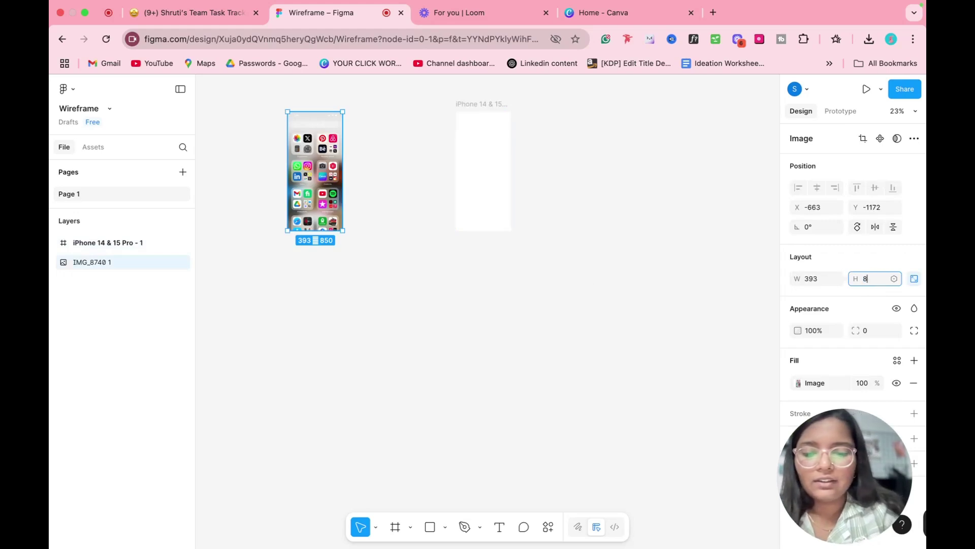
pyautogui.write('52')
pyautogui.press('Return')
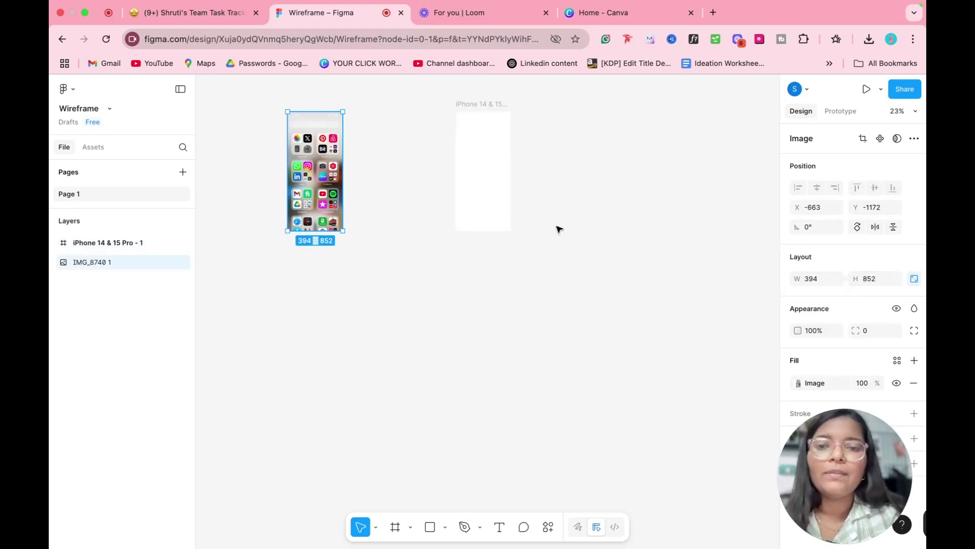
# - Move the resized screenshot close to the iPhone frame, keeping their upper edges level
pyautogui.moveTo(311, 155); pyautogui.dragTo(416, 155)
pyautogui.scroll(5, 416, 155)
pyautogui.scroll(1, 417, 156)
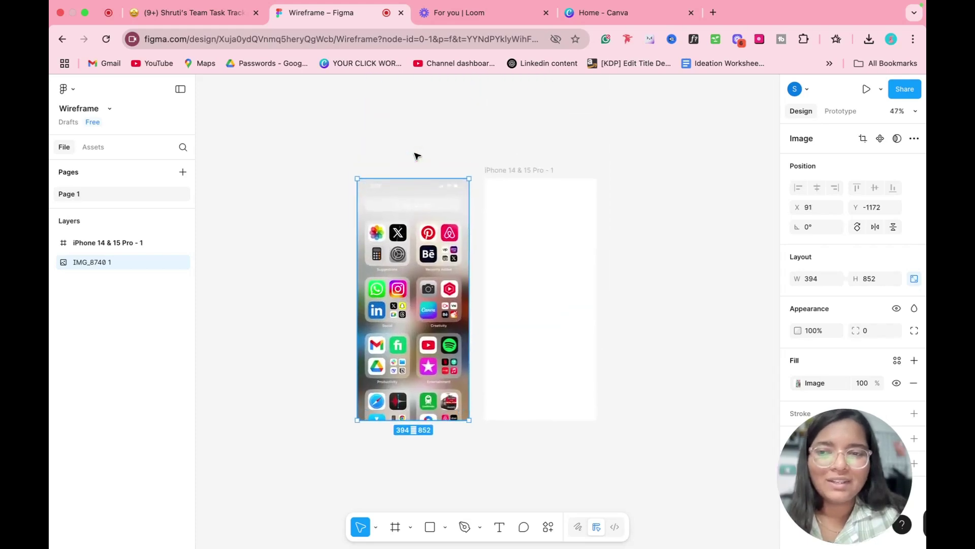
# - Rename the iPhone 14 & 15 Pro frame as Wireframe
pyautogui.scroll(3, 416, 155)
pyautogui.scroll(-2, 546, 152)
pyautogui.click(544, 146)
pyautogui.doubleClick(543, 145)
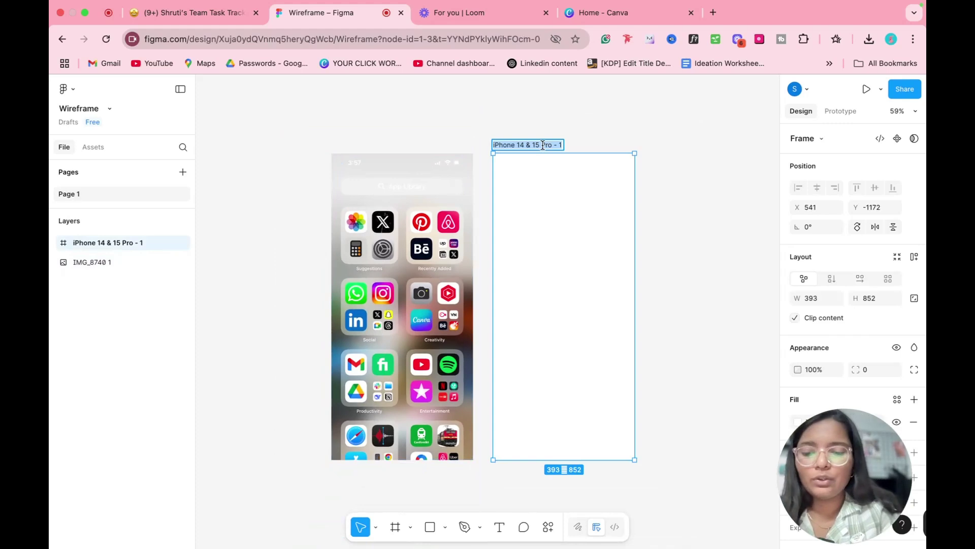
pyautogui.write('Wireframe')
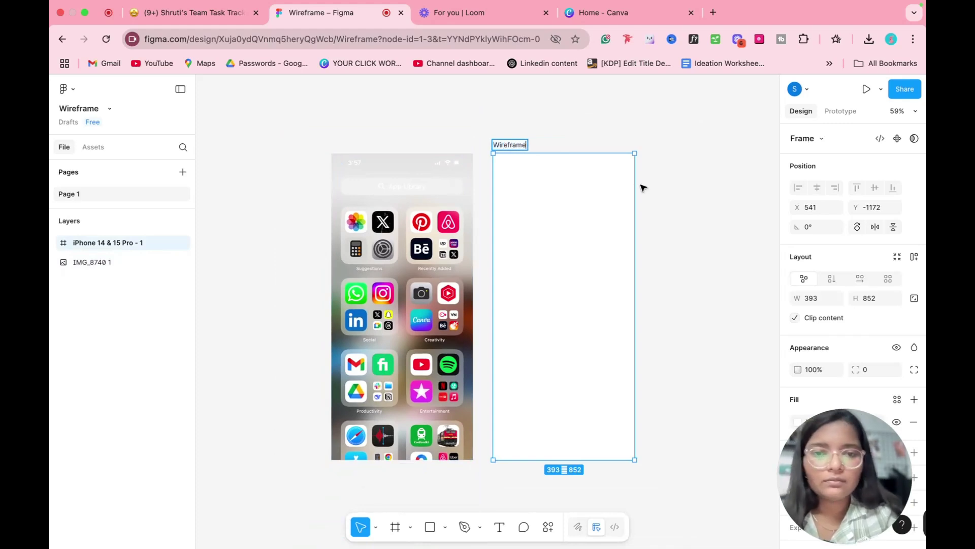
pyautogui.click(640, 191)
# - Draw a rectangle about 168 by 158 in the upper-left part of the Wireframe frame for the first app folder
pyautogui.scroll(2, 641, 198)
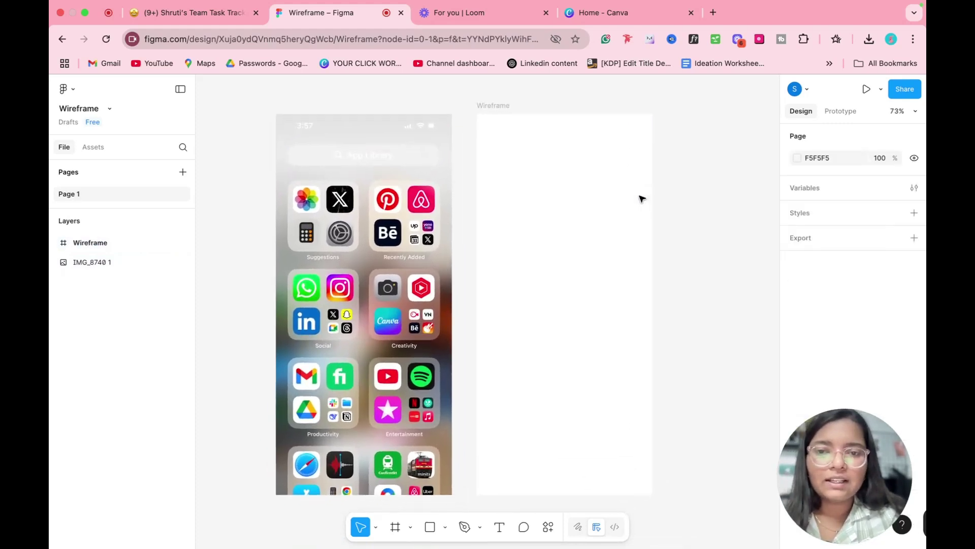
pyautogui.scroll(-1, 641, 198)
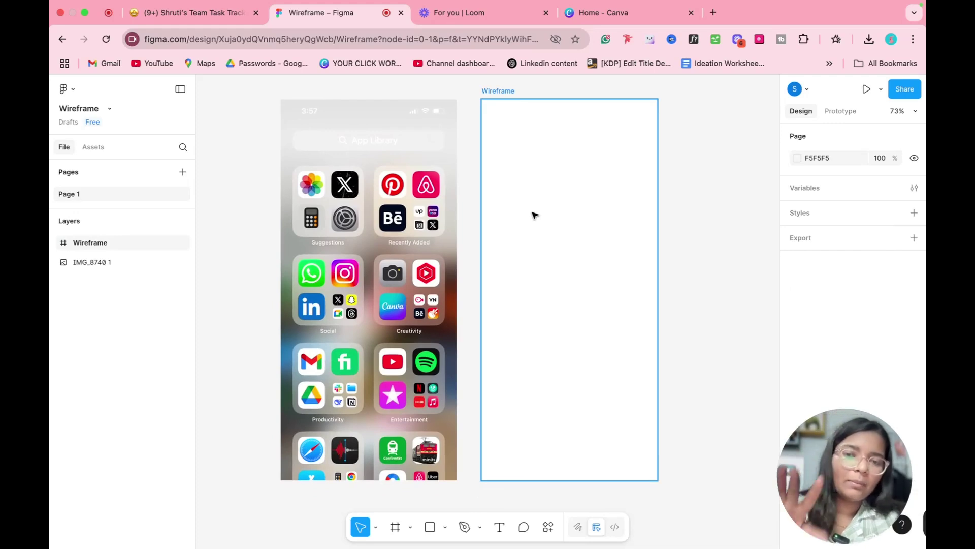
pyautogui.click(430, 527)
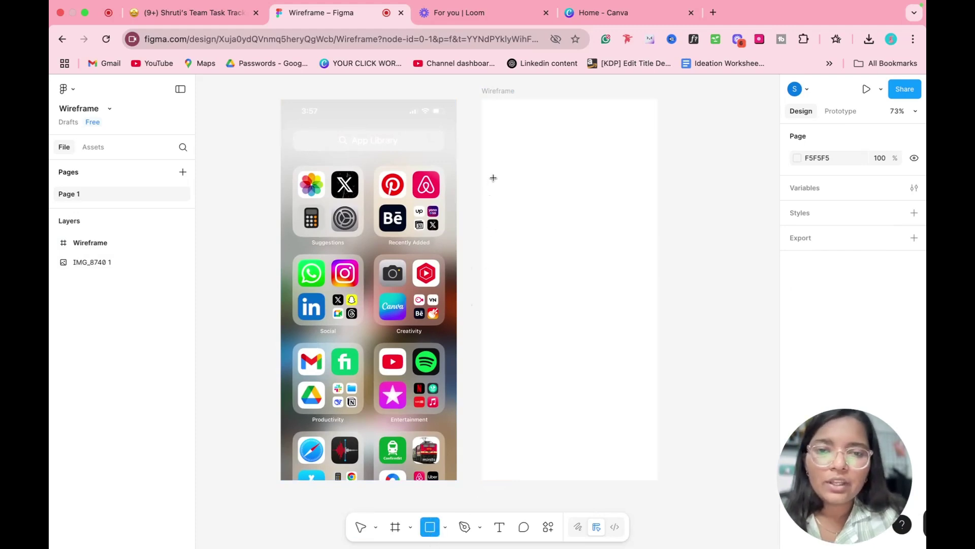
pyautogui.moveTo(494, 166); pyautogui.dragTo(540, 215)
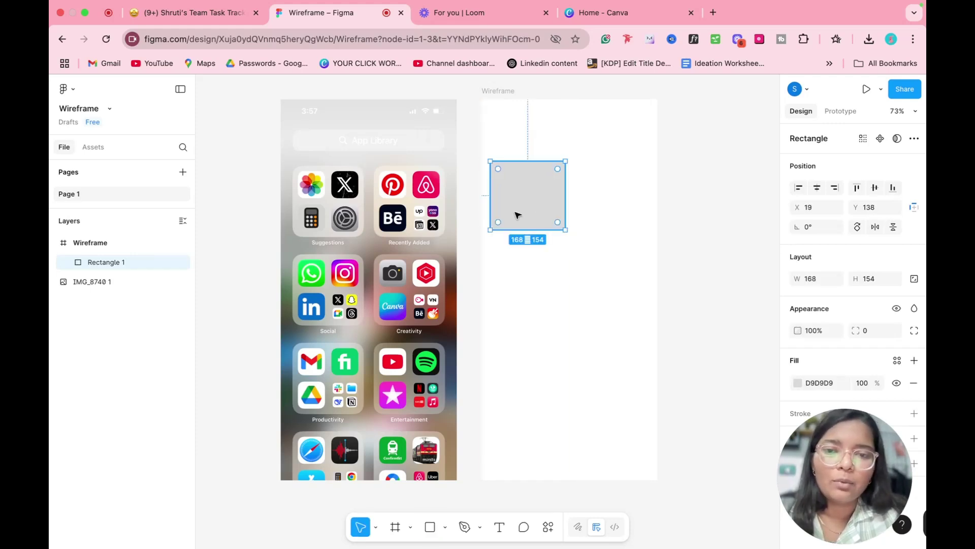
pyautogui.moveTo(543, 161); pyautogui.dragTo(542, 159)
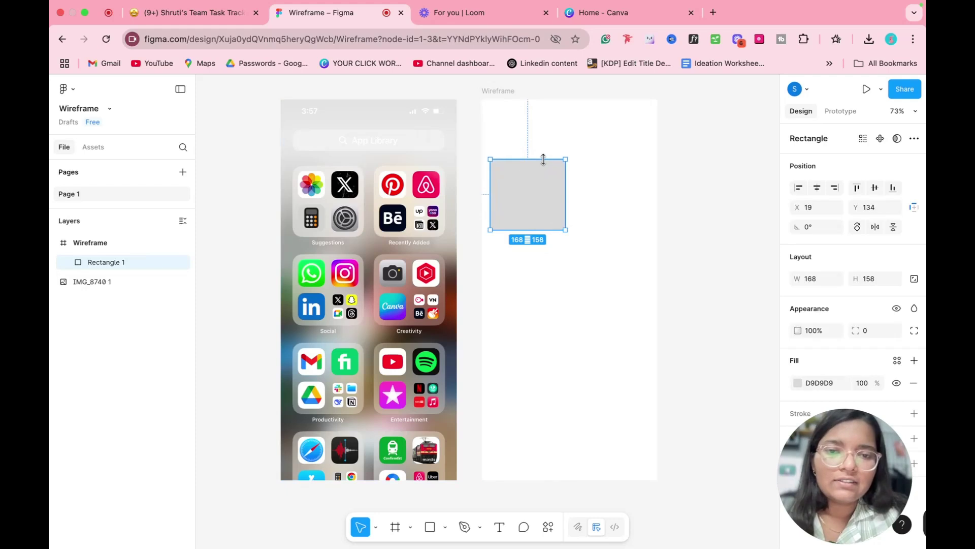
pyautogui.click(570, 206)
pyautogui.click(528, 200)
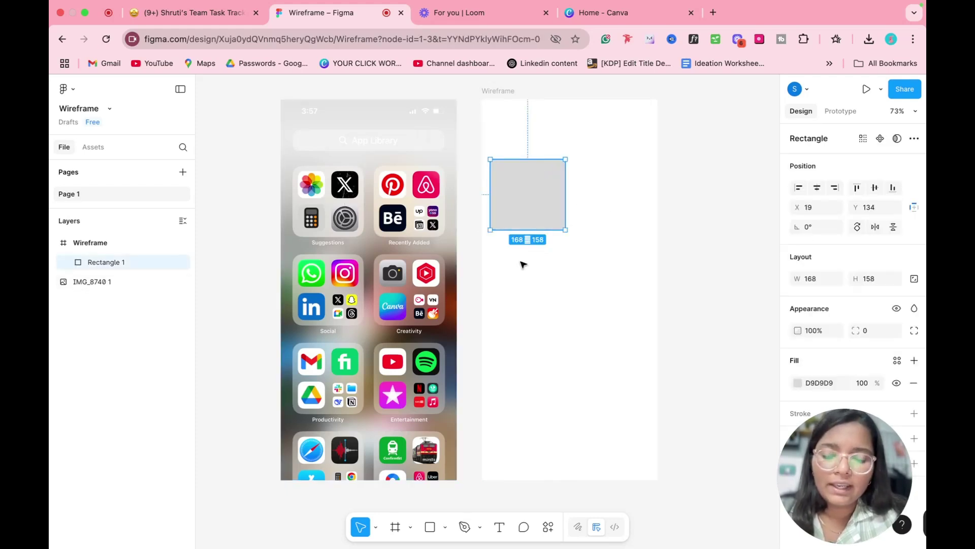
# - Draw an icon placeholder about 64 by 56 in the folder rectangle's upper-left corner and fill it with darker grey A6A6A6
pyautogui.press('r')
pyautogui.moveTo(499, 167)
pyautogui.mouseDown()
pyautogui.moveTo(503, 186)
pyautogui.moveTo(528, 194)
pyautogui.mouseUp()
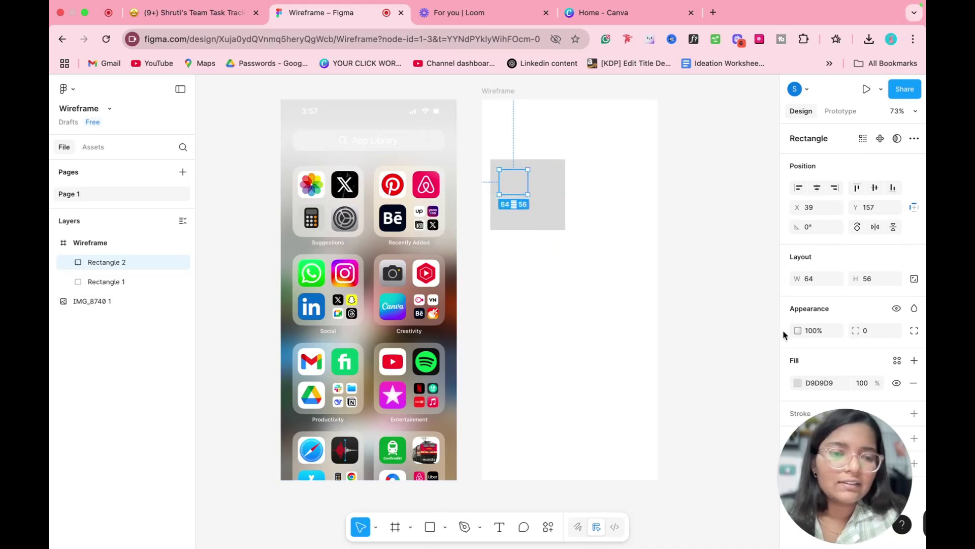
pyautogui.click(797, 383)
pyautogui.moveTo(641, 317); pyautogui.dragTo(563, 342)
pyautogui.click(563, 341)
# - Duplicate the icon placeholder into a two-by-two grid of four tiles inside the folder rectangle
pyautogui.click(514, 183)
pyautogui.moveTo(513, 183); pyautogui.dragTo(547, 184)
pyautogui.press('alt')
pyautogui.keyDown('shift'); pyautogui.click(516, 186); pyautogui.keyUp('shift')
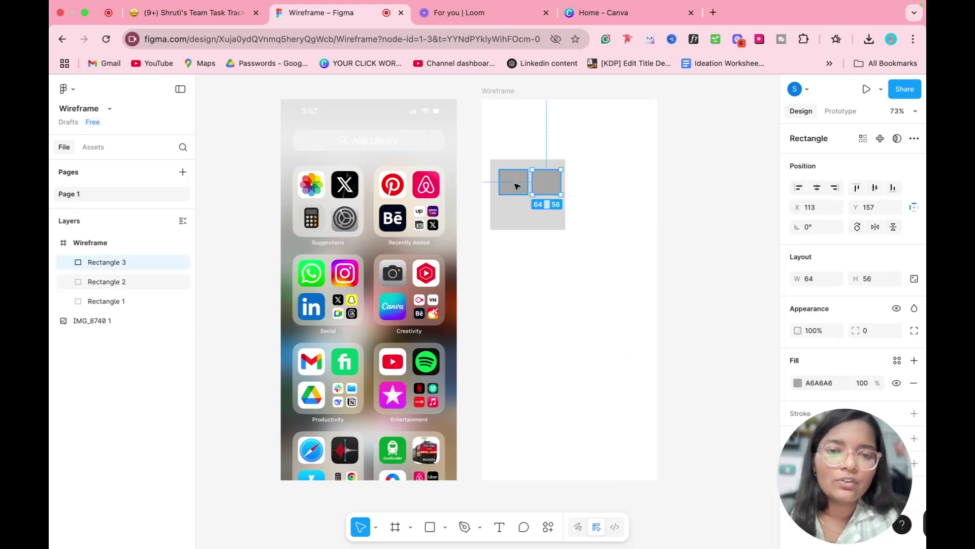
pyautogui.moveTo(516, 187); pyautogui.dragTo(534, 211)
pyautogui.click(602, 219)
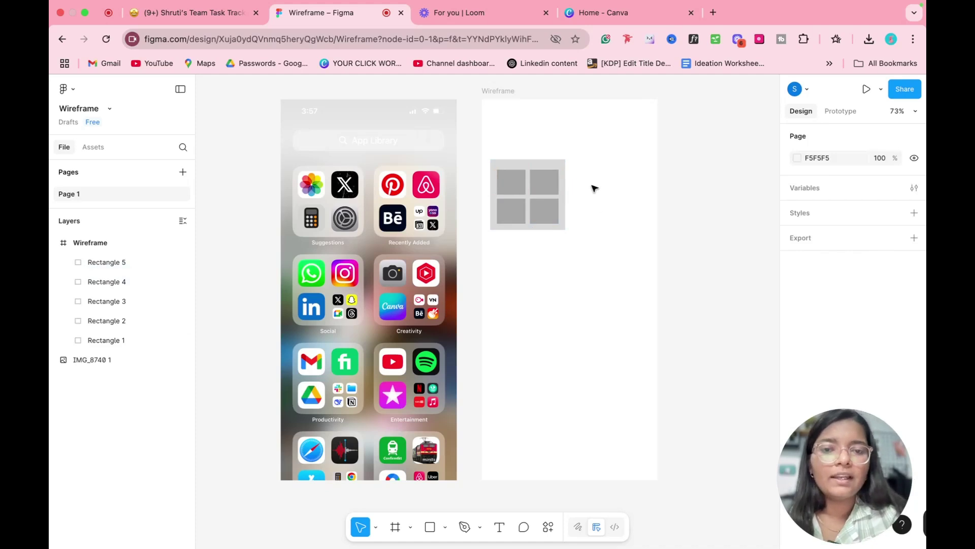
# - Shift the folder's background rectangle slightly behind the icon tiles, and group the four tiles together
pyautogui.click(556, 164)
pyautogui.click(575, 176)
pyautogui.moveTo(561, 165); pyautogui.dragTo(629, 196)
pyautogui.click(588, 177)
pyautogui.click(531, 186)
pyautogui.keyDown('shift'); pyautogui.click(511, 181); pyautogui.keyUp('shift')
pyautogui.keyDown('shift'); pyautogui.click(512, 211); pyautogui.keyUp('shift')
pyautogui.keyDown('shift'); pyautogui.click(542, 216); pyautogui.keyUp('shift')
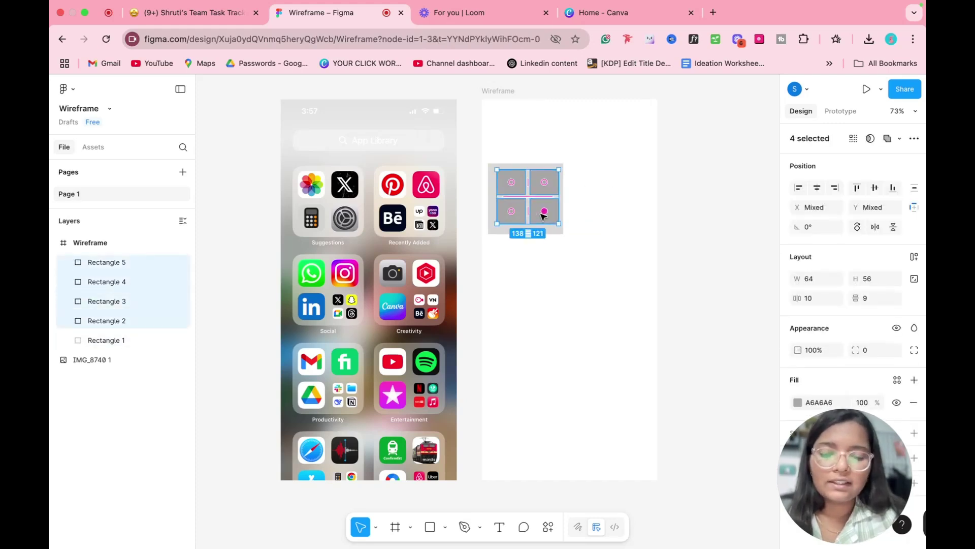
pyautogui.press('super+g')
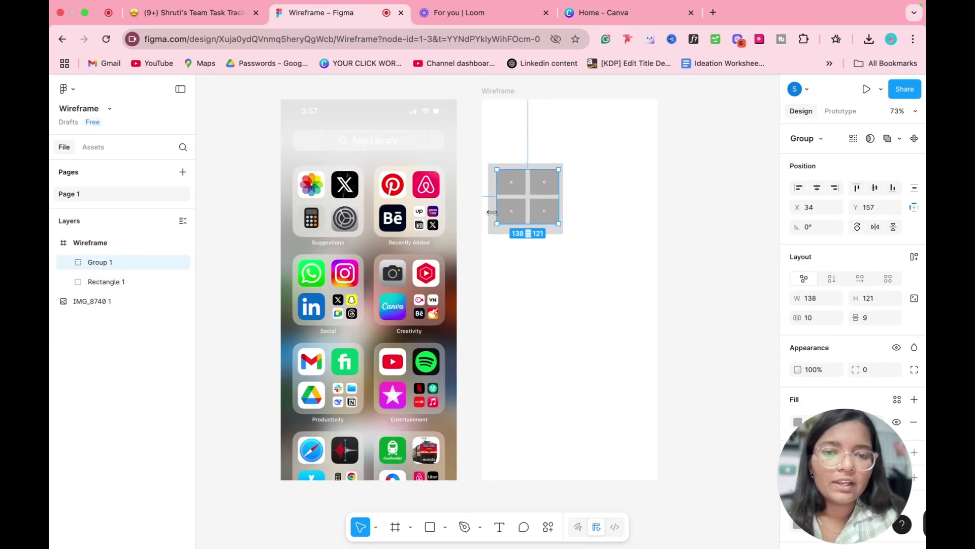
# - Centre the tile group horizontally and vertically on the folder's background rectangle, and group the two together
pyautogui.moveTo(478, 202); pyautogui.dragTo(559, 202)
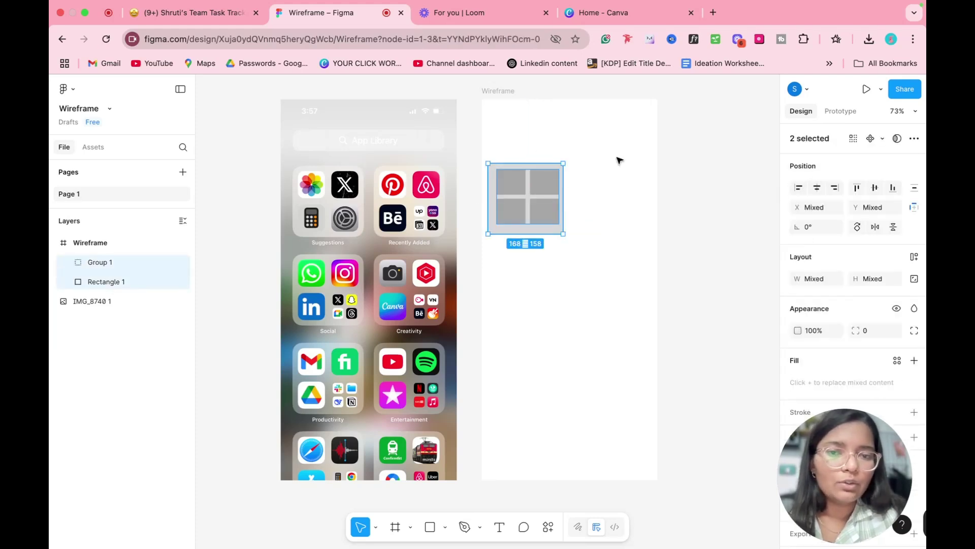
pyautogui.click(817, 187)
pyautogui.click(874, 188)
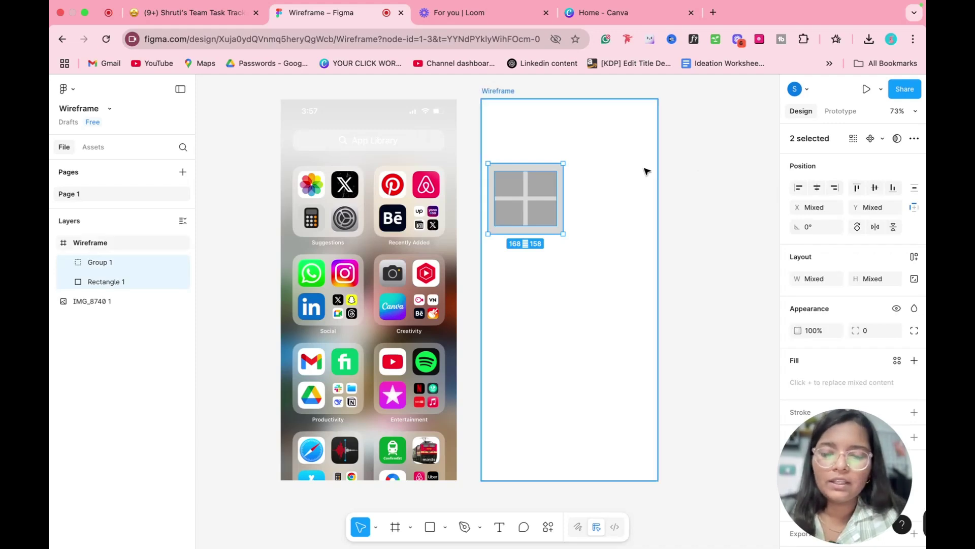
pyautogui.press('super+g')
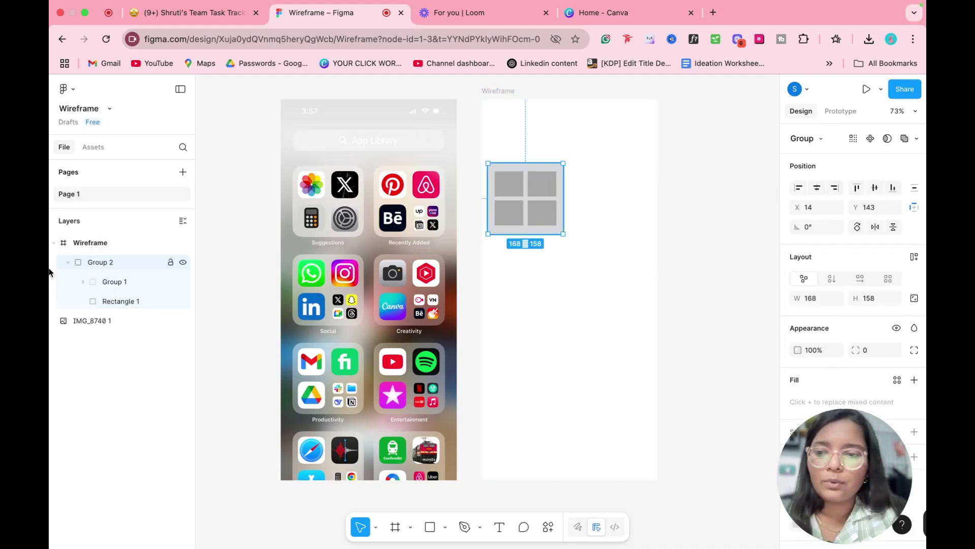
# - Rename the folder's outer group as App group and collapse its layers
pyautogui.doubleClick(92, 264)
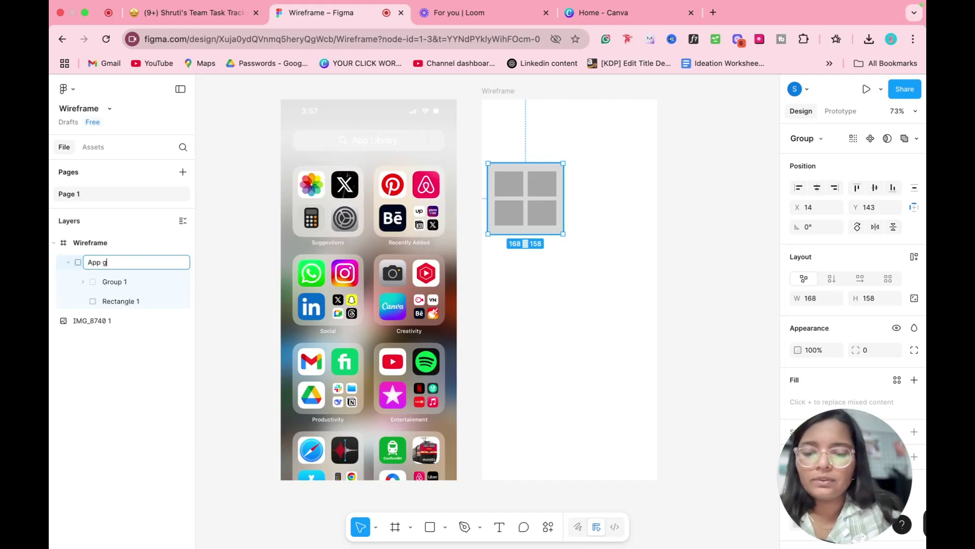
pyautogui.press('Return')
pyautogui.click(532, 300)
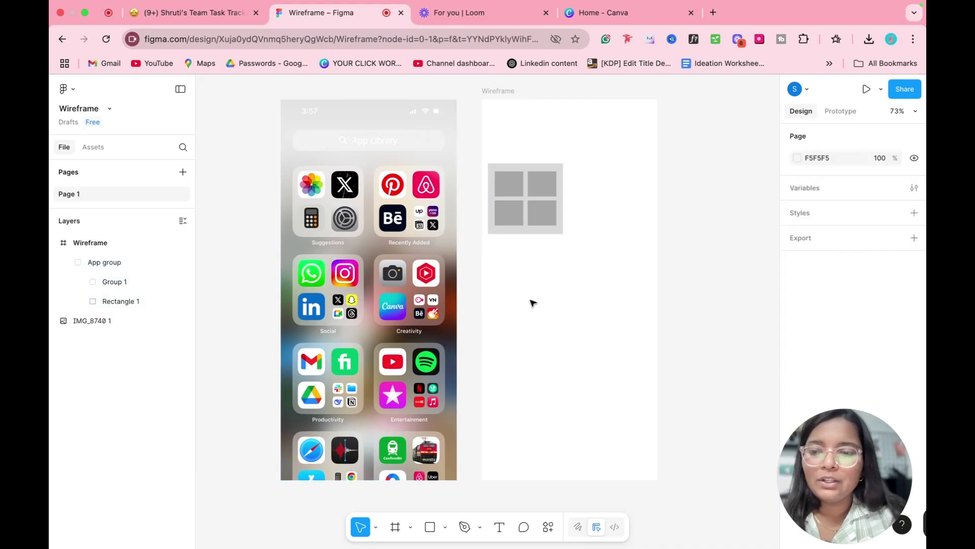
pyautogui.click(68, 262)
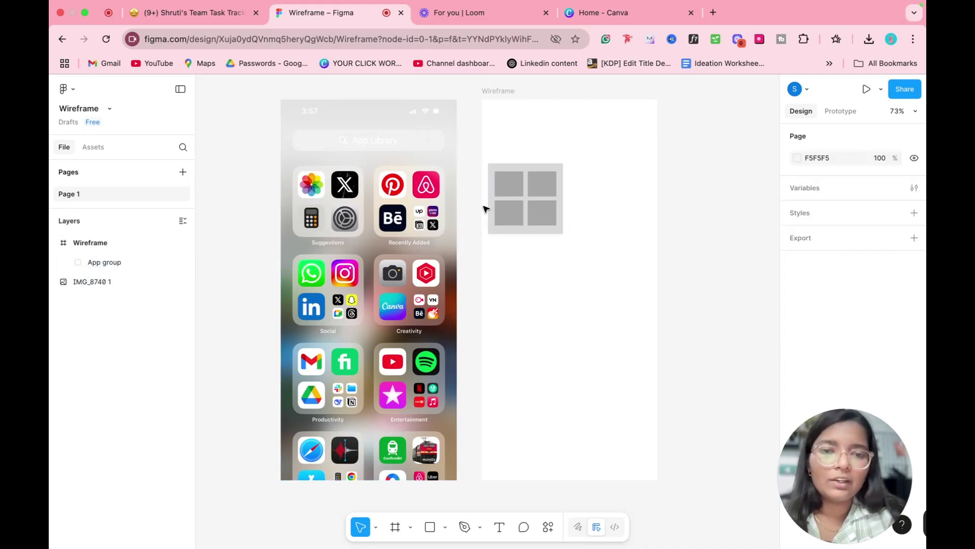
# - Reposition the app group and duplicate it into a two-by-two grid of folders in the upper half of the Wireframe frame
pyautogui.moveTo(562, 192); pyautogui.dragTo(567, 191)
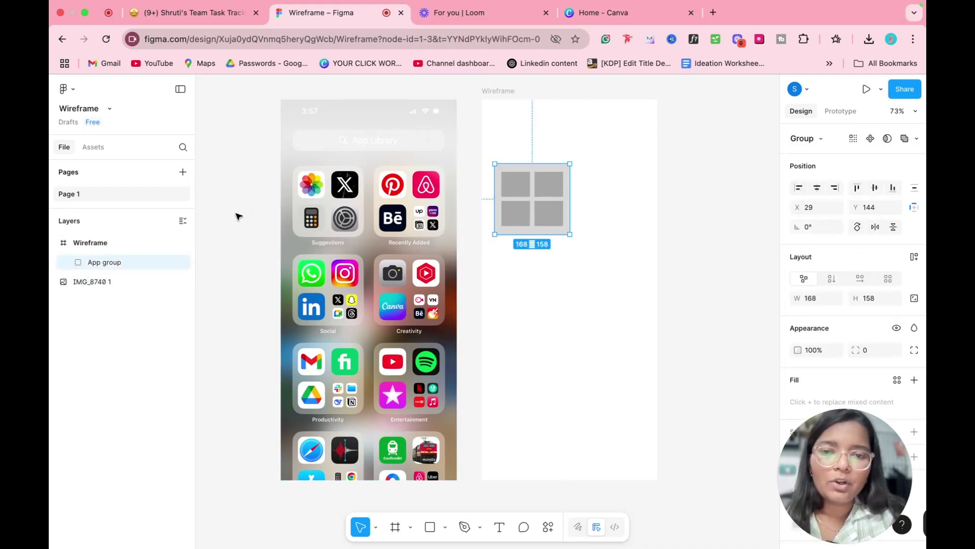
pyautogui.press('super+d')
pyautogui.moveTo(503, 220); pyautogui.dragTo(520, 294)
pyautogui.press('super+d')
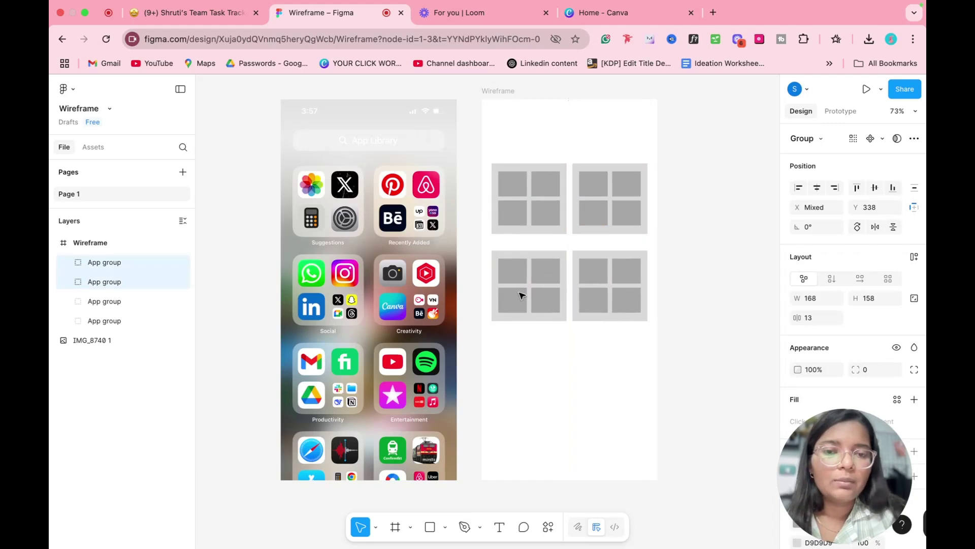
pyautogui.click(659, 276)
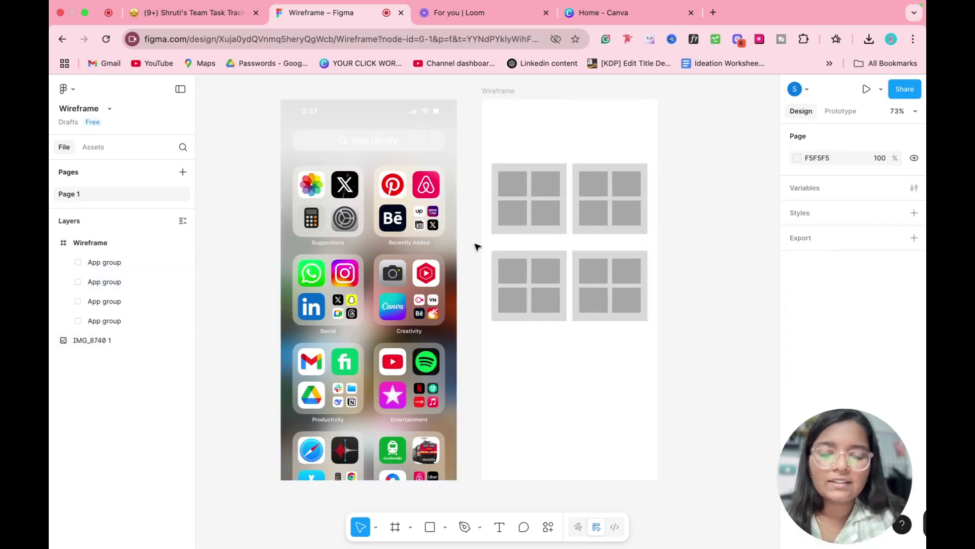
# - Add the text label Suggestions and centre it beneath the first folder
pyautogui.press('t')
pyautogui.click(524, 241)
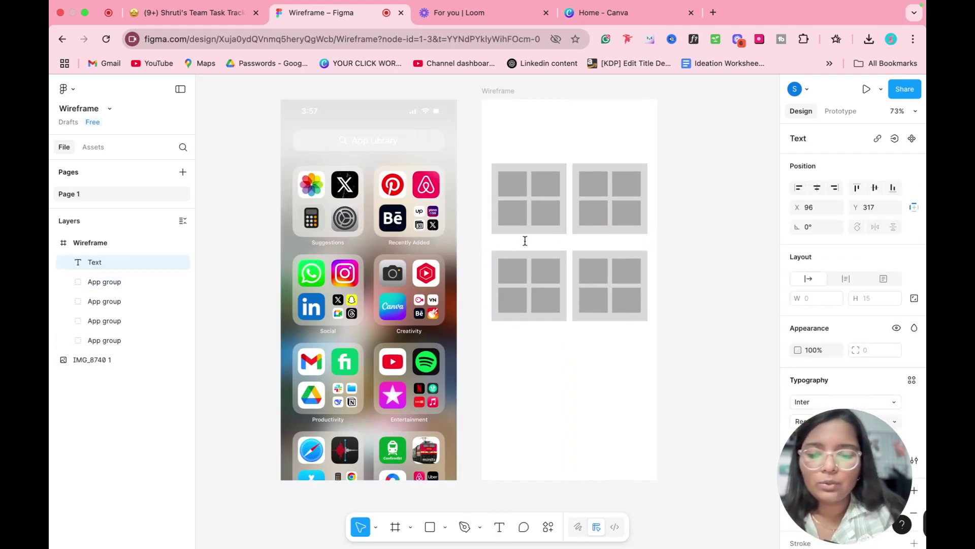
pyautogui.write('Sugges')
pyautogui.press('Escape')
pyautogui.scroll(-2, 856, 310)
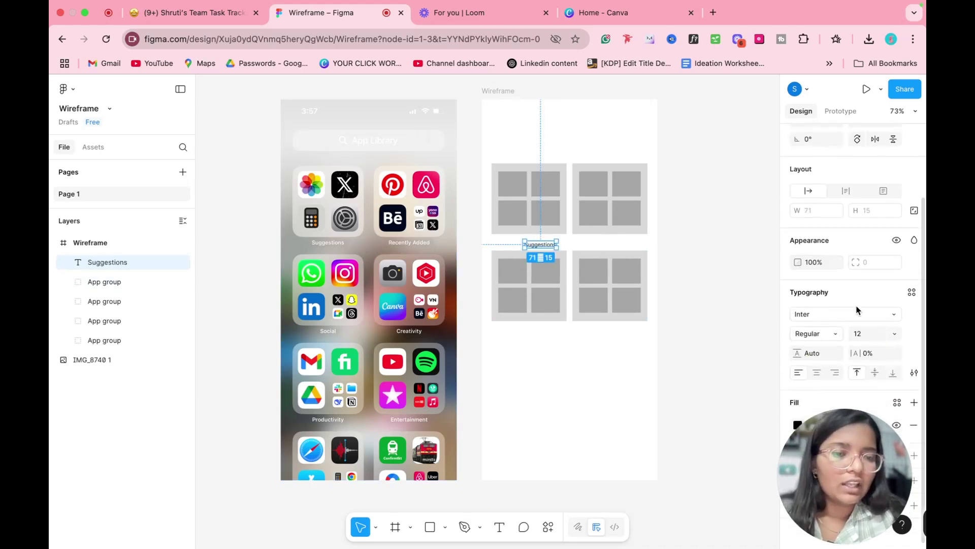
pyautogui.click(603, 254)
pyautogui.click(541, 246)
pyautogui.moveTo(541, 246); pyautogui.dragTo(532, 245)
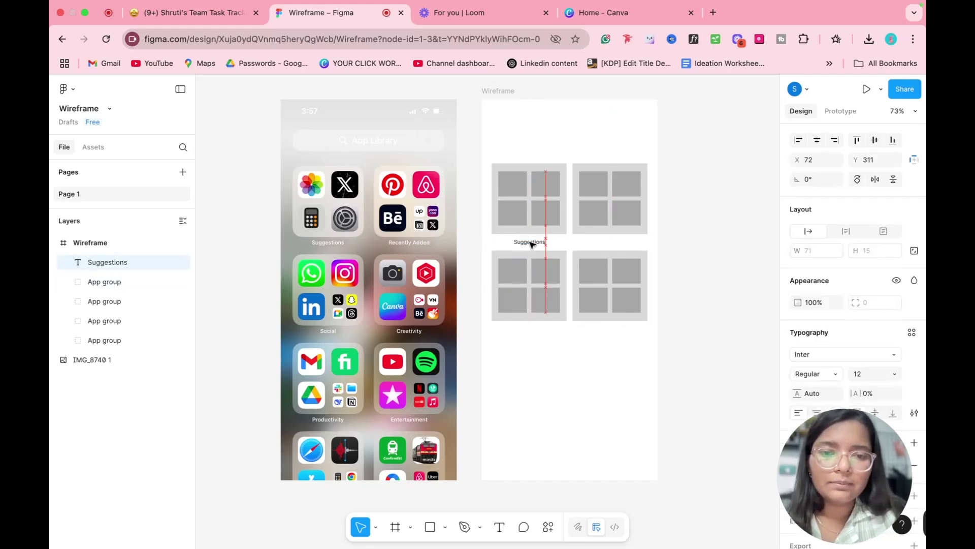
# - Duplicate the Suggestions label beneath the second folder of the first row and change its text to Recently Added
pyautogui.moveTo(530, 245); pyautogui.dragTo(608, 244)
pyautogui.doubleClick(608, 241)
pyautogui.write('Recen')
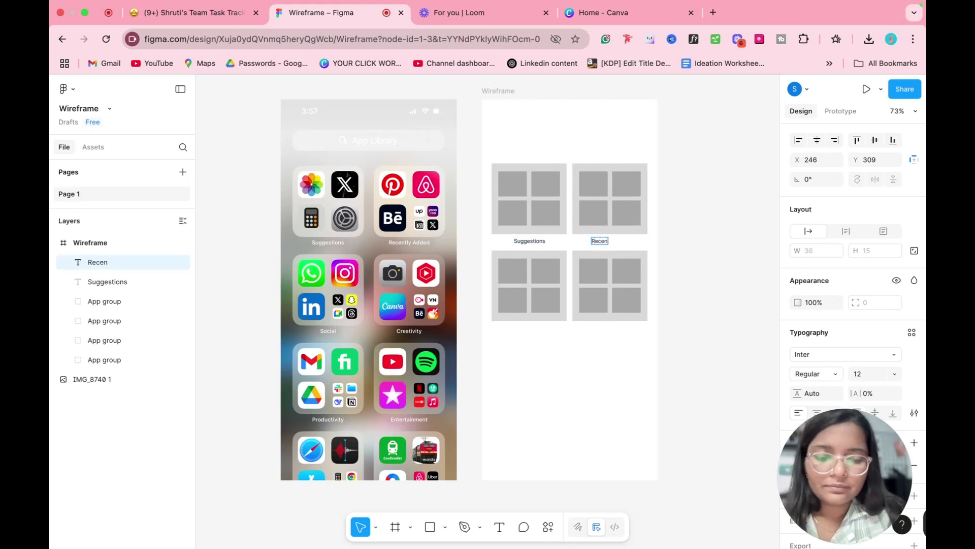
pyautogui.doubleClick(621, 240)
pyautogui.write('Added')
pyautogui.press('Escape')
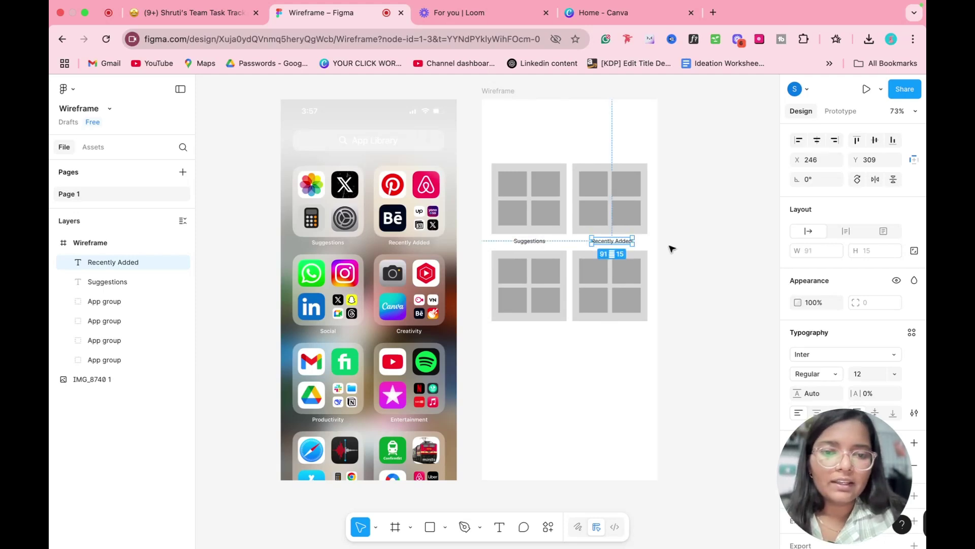
pyautogui.click(639, 246)
pyautogui.click(607, 244)
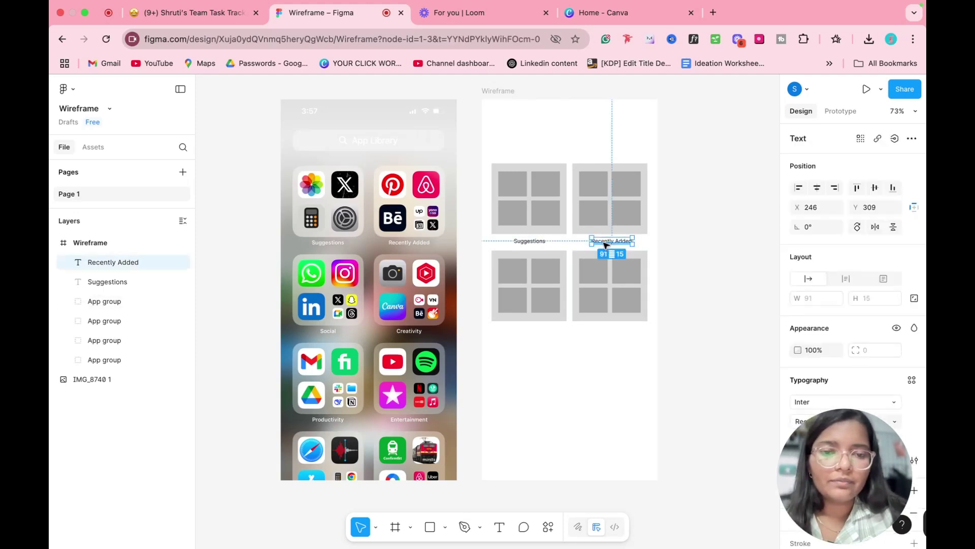
# - Duplicate both labels beneath the second row of folders, change their texts to Social and Creativity, and adjust their positions
pyautogui.click(530, 241)
pyautogui.click(522, 318)
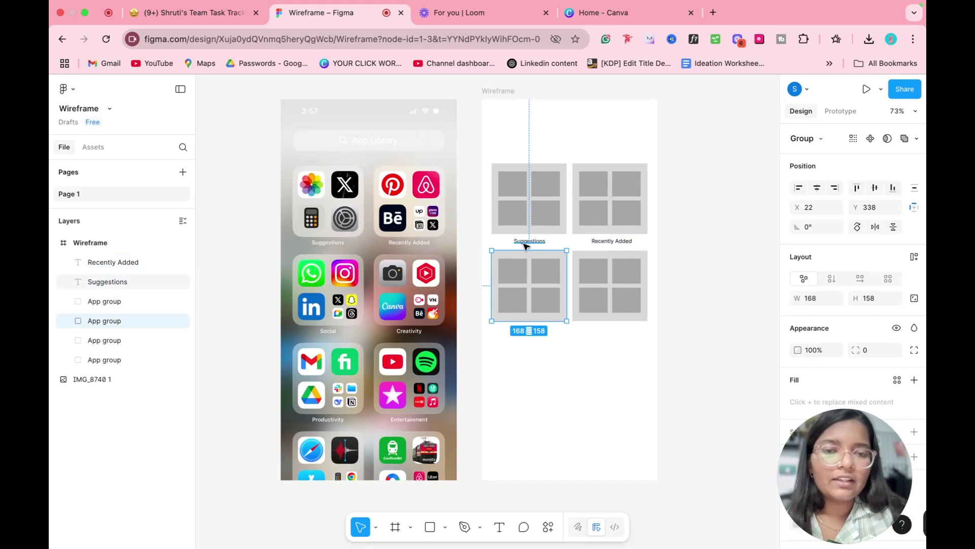
pyautogui.click(526, 243)
pyautogui.keyDown('shift'); pyautogui.click(601, 243); pyautogui.keyUp('shift')
pyautogui.moveTo(602, 243); pyautogui.dragTo(584, 334)
pyautogui.doubleClick(520, 331)
pyautogui.write('S')
pyautogui.click(547, 380)
pyautogui.click(527, 331)
pyautogui.doubleClick(611, 331)
pyautogui.write('Creativity')
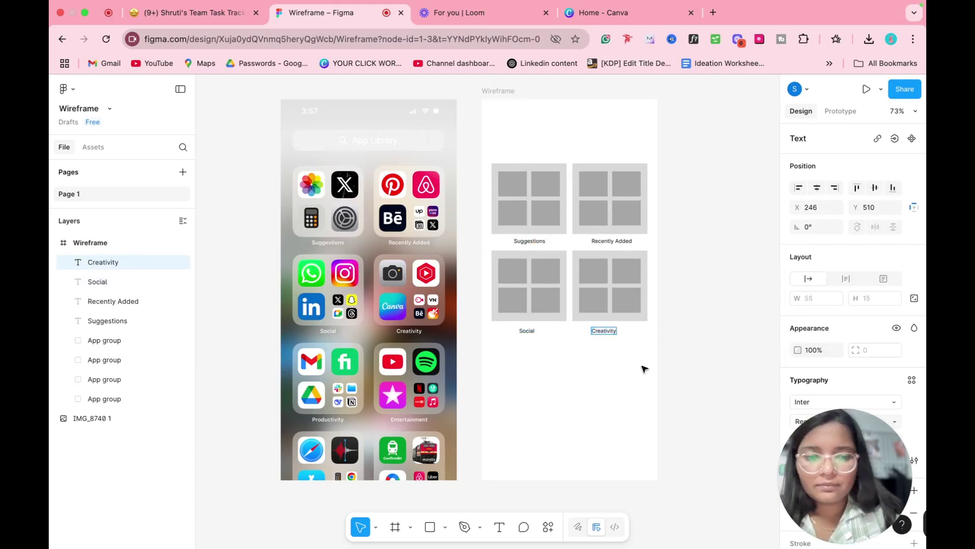
pyautogui.click(644, 369)
pyautogui.click(604, 332)
# - Duplicate all four folders with their labels and place the copies directly below as the third and fourth rows
pyautogui.press('super+a')
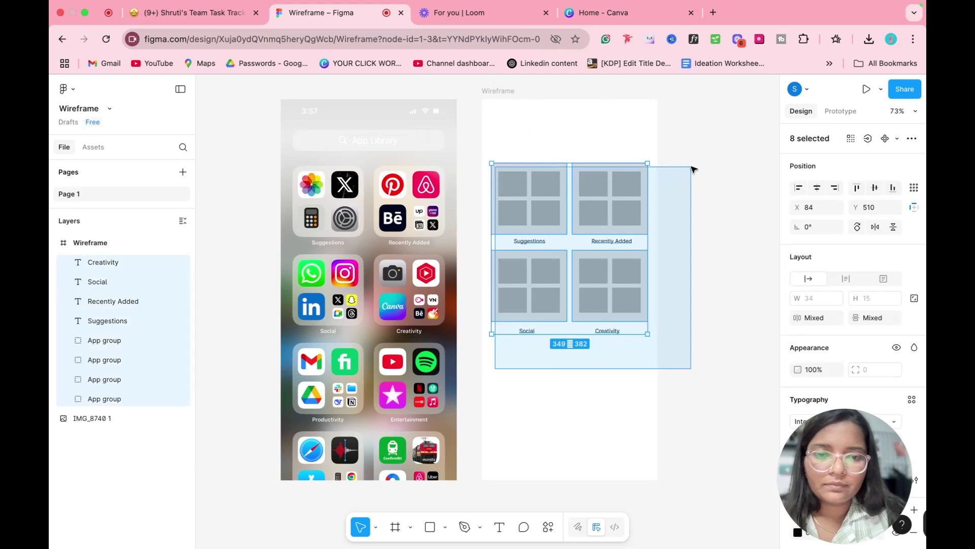
pyautogui.press('super+d')
pyautogui.moveTo(587, 188); pyautogui.dragTo(588, 364)
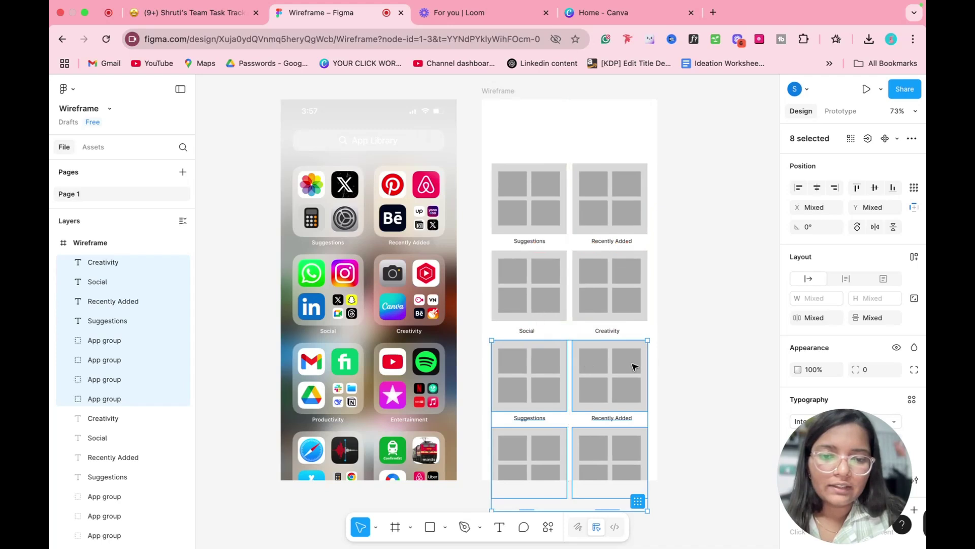
pyautogui.click(673, 363)
# - Change the third-row labels to Prodctivity and Entertainment
pyautogui.doubleClick(529, 418)
pyautogui.write('Prodctivity')
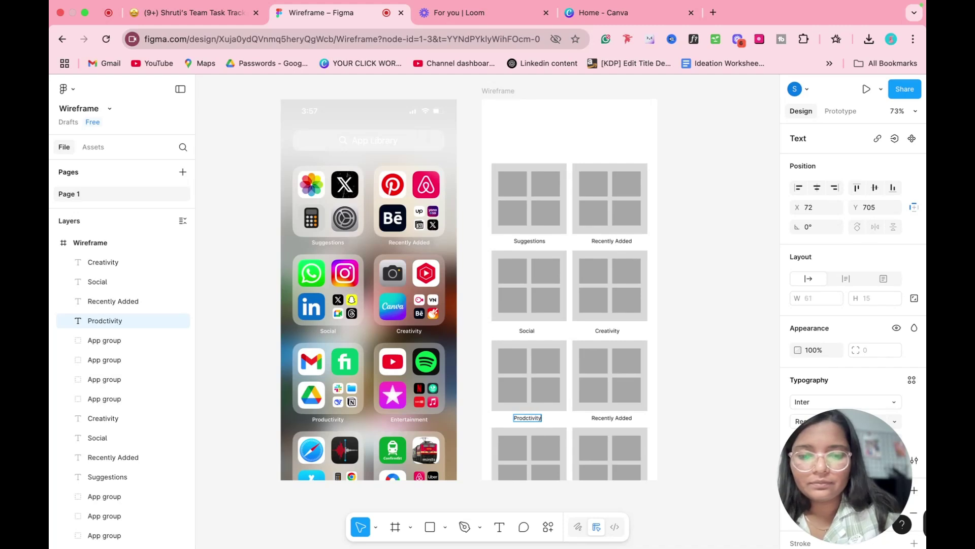
pyautogui.doubleClick(605, 417)
pyautogui.write('E')
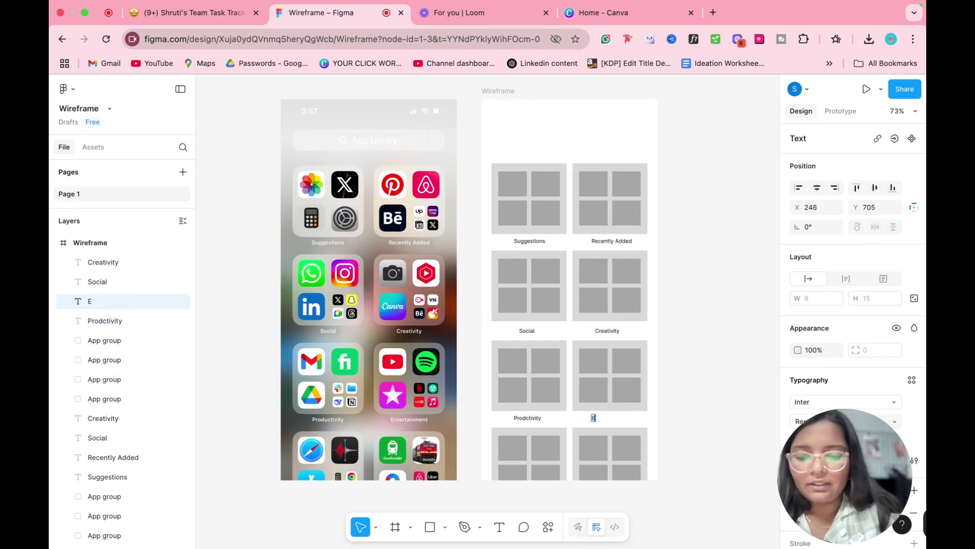
pyautogui.write('ntertainment')
pyautogui.click(689, 396)
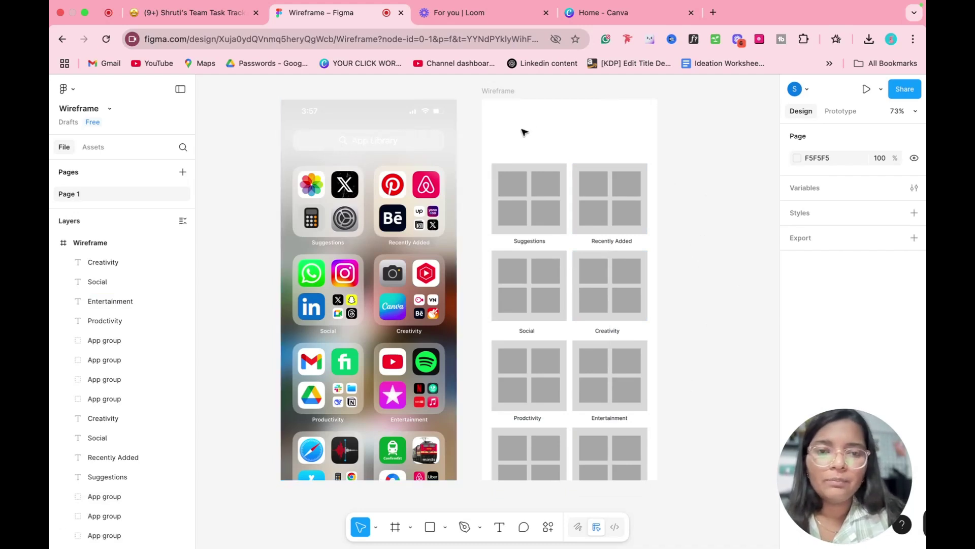
# - Draw a search bar rectangle about 349 by 44 above the folders, spanning the width of both columns
pyautogui.press('r')
pyautogui.moveTo(498, 131); pyautogui.dragTo(647, 151)
pyautogui.moveTo(499, 142); pyautogui.dragTo(493, 142)
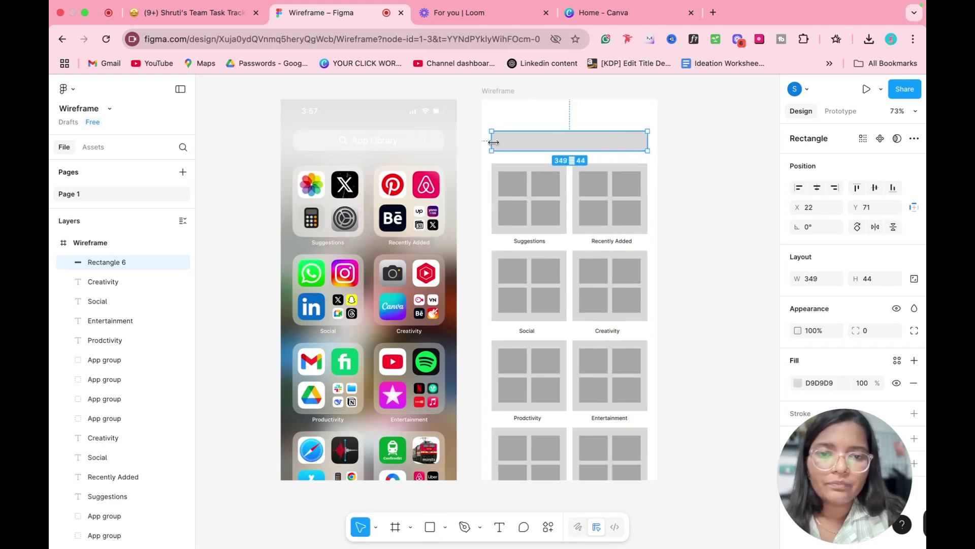
pyautogui.click(739, 177)
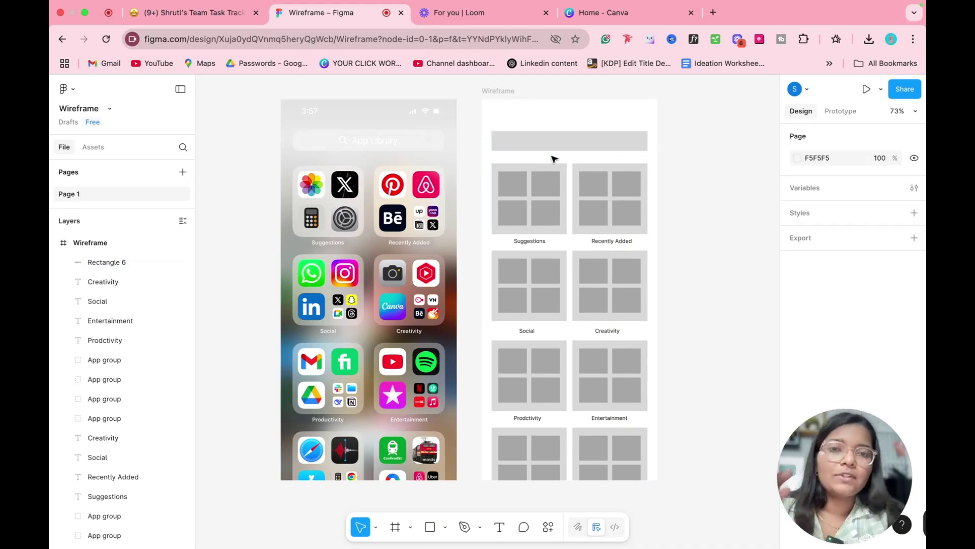
# - Duplicate the Suggestions label into the centre of the search bar and change its text to Apps Library
pyautogui.press('t')
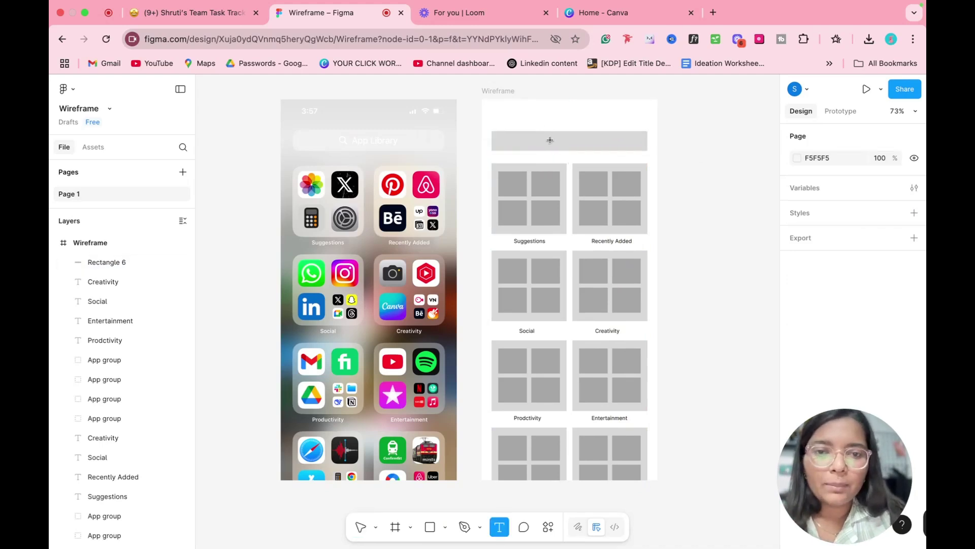
pyautogui.click(526, 246)
pyautogui.click(526, 240)
pyautogui.press('super+d')
pyautogui.moveTo(528, 246); pyautogui.dragTo(560, 144)
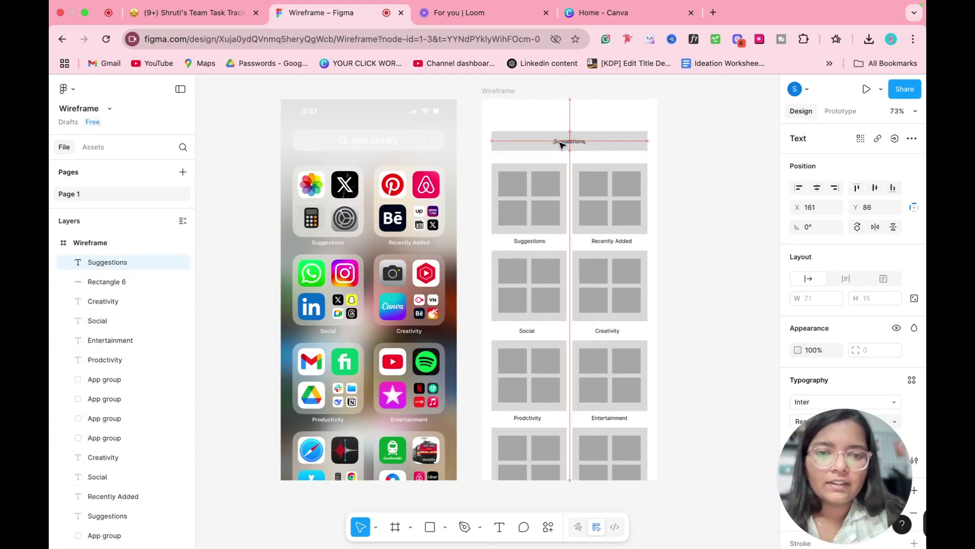
pyautogui.doubleClick(559, 143)
pyautogui.write('Apps Library')
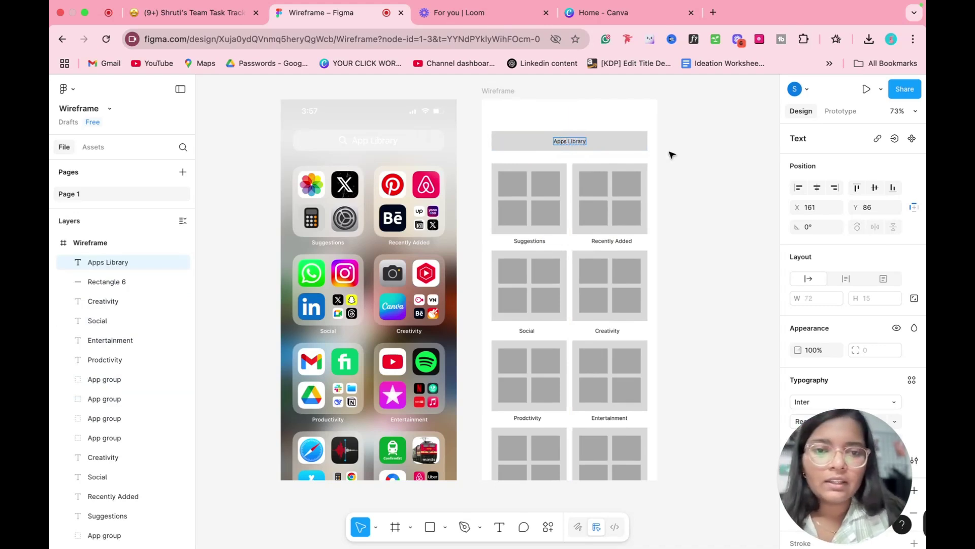
pyautogui.press('Escape')
pyautogui.click(672, 155)
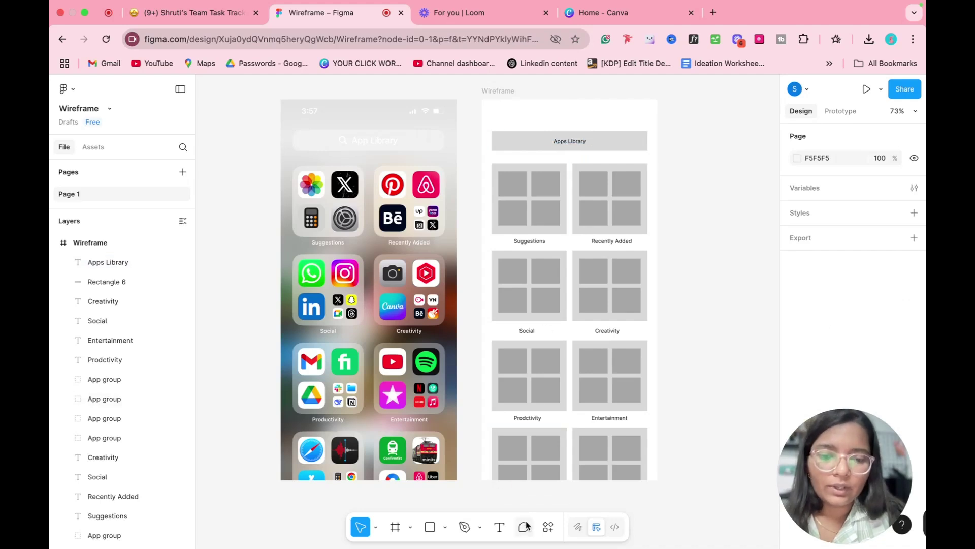
# - Find and launch the Iconify plugin
pyautogui.click(548, 526)
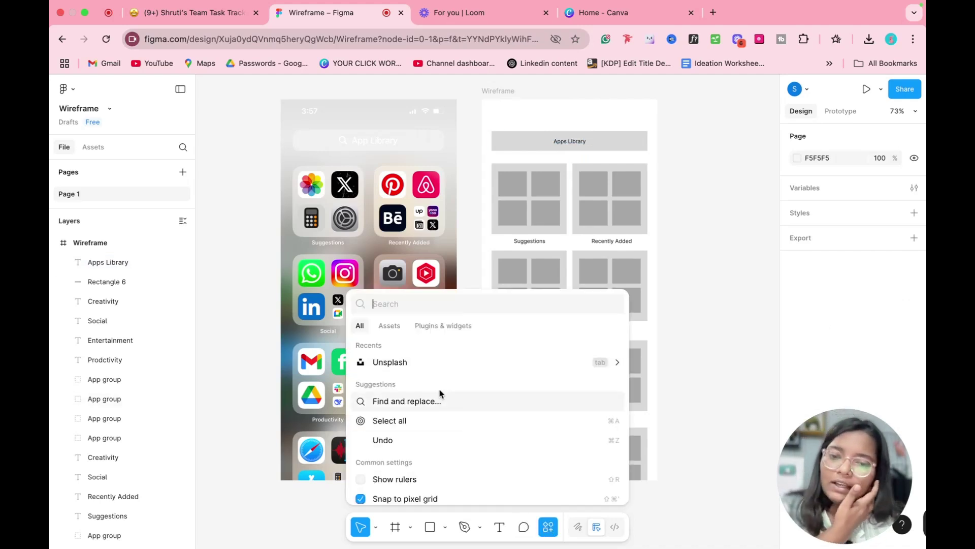
pyautogui.write('icon')
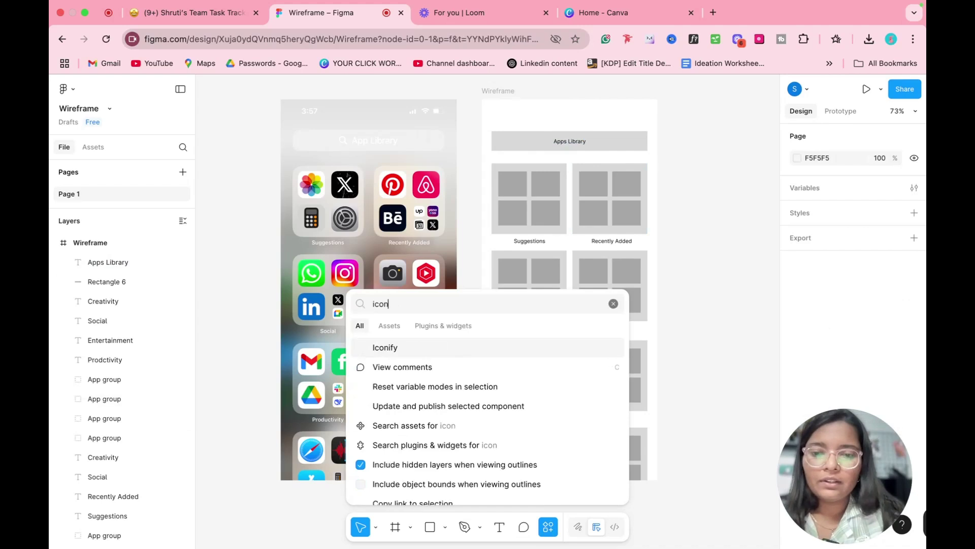
pyautogui.click(386, 348)
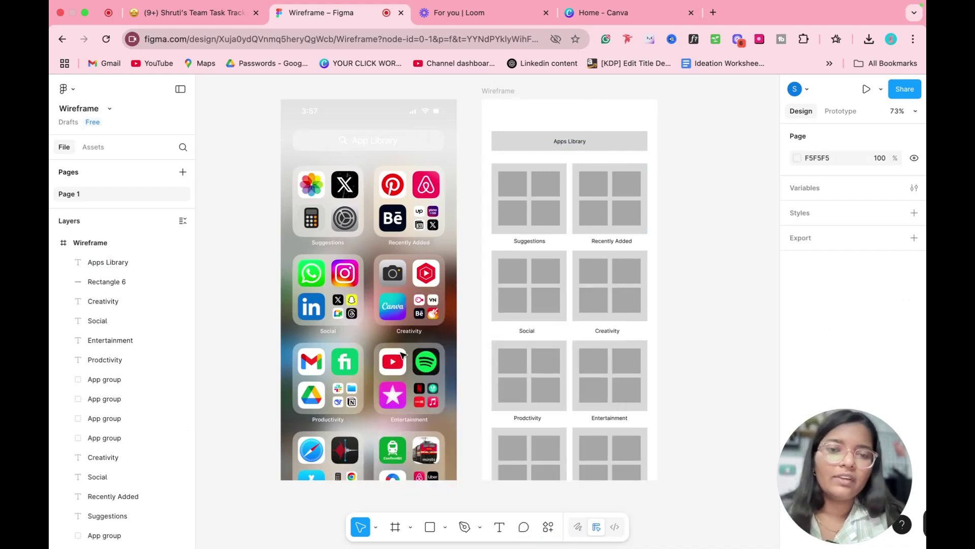
pyautogui.press('super+k')
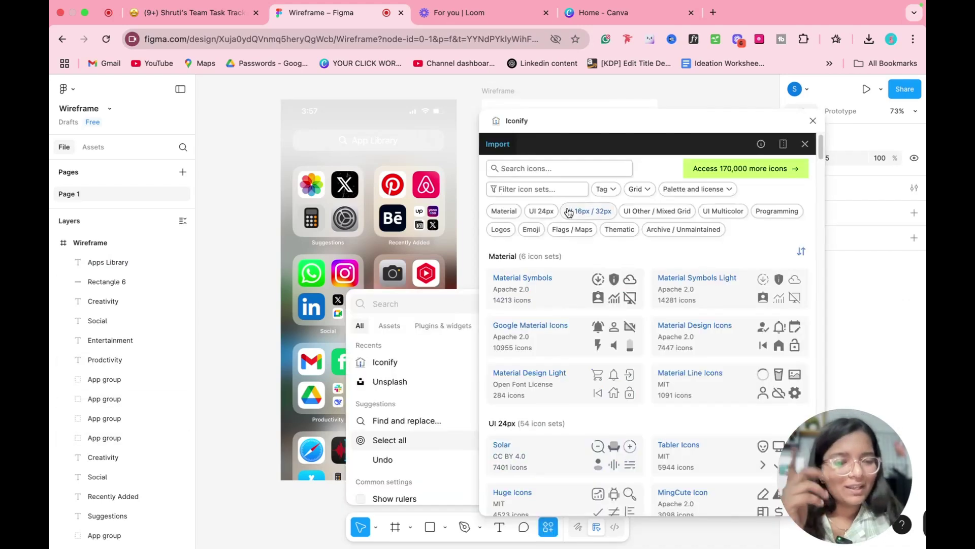
# - Search Iconify for search icons, import the first magnifying glass result as a frame, and close the plugin
pyautogui.click(557, 165)
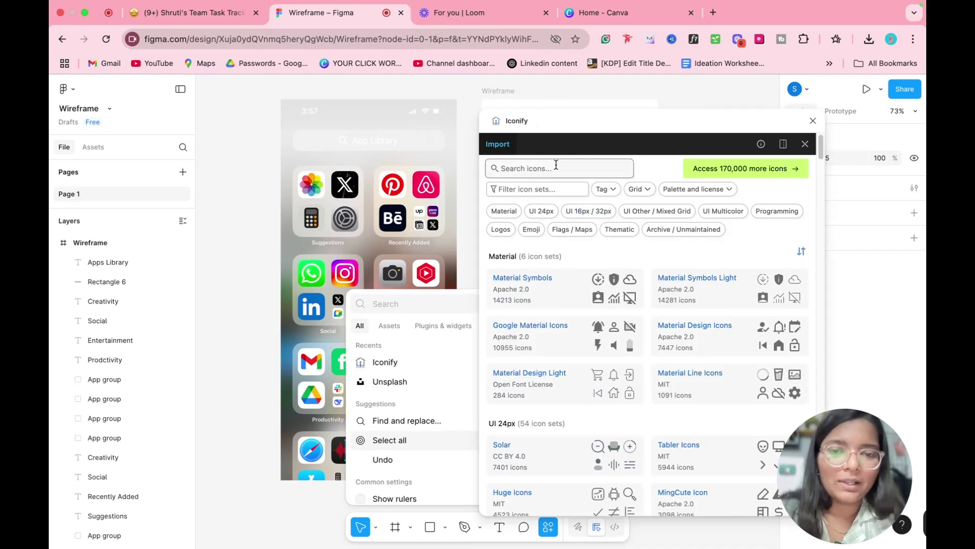
pyautogui.write('search')
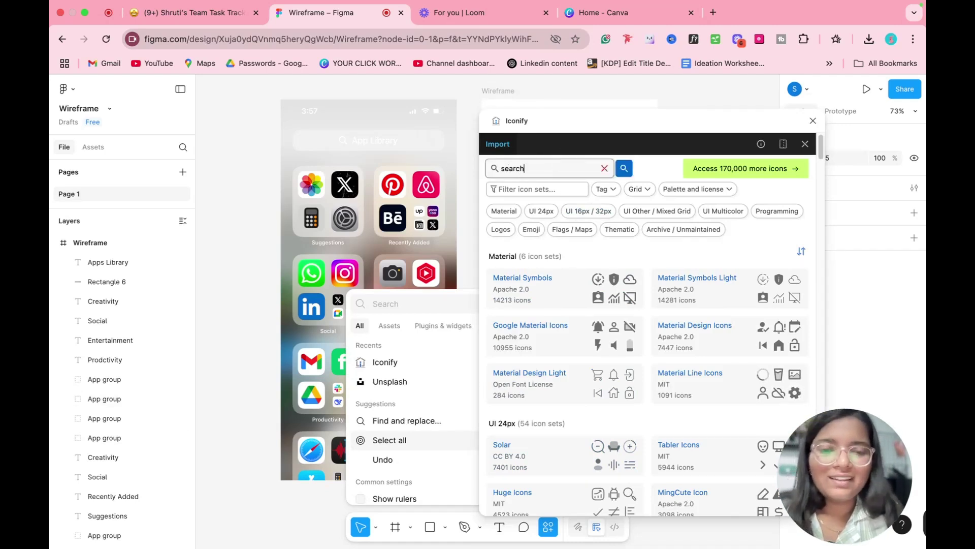
pyautogui.press('Return')
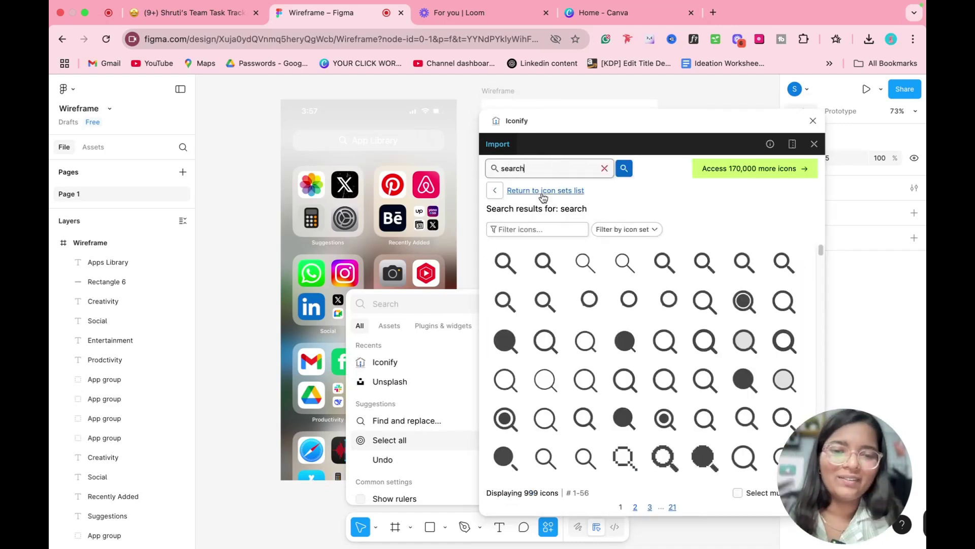
pyautogui.click(509, 265)
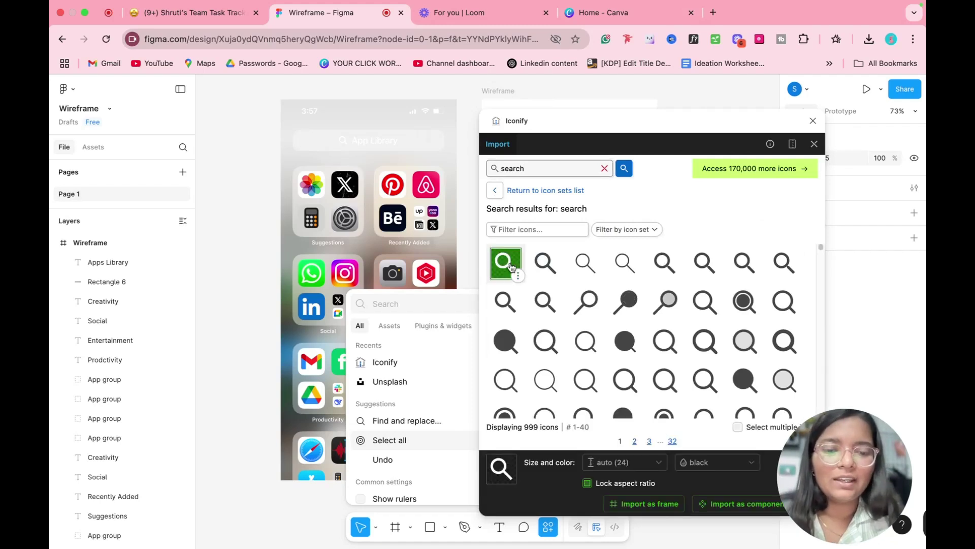
pyautogui.click(659, 503)
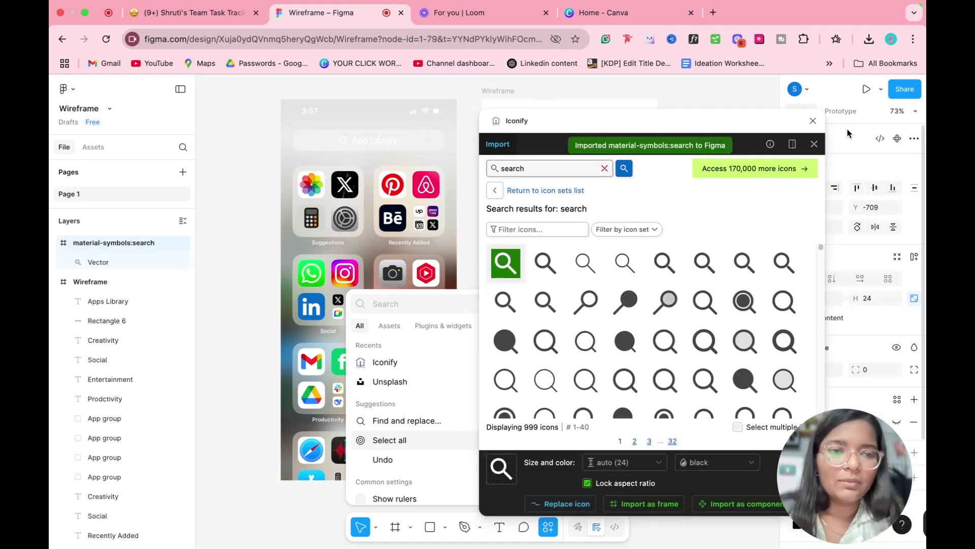
pyautogui.click(812, 121)
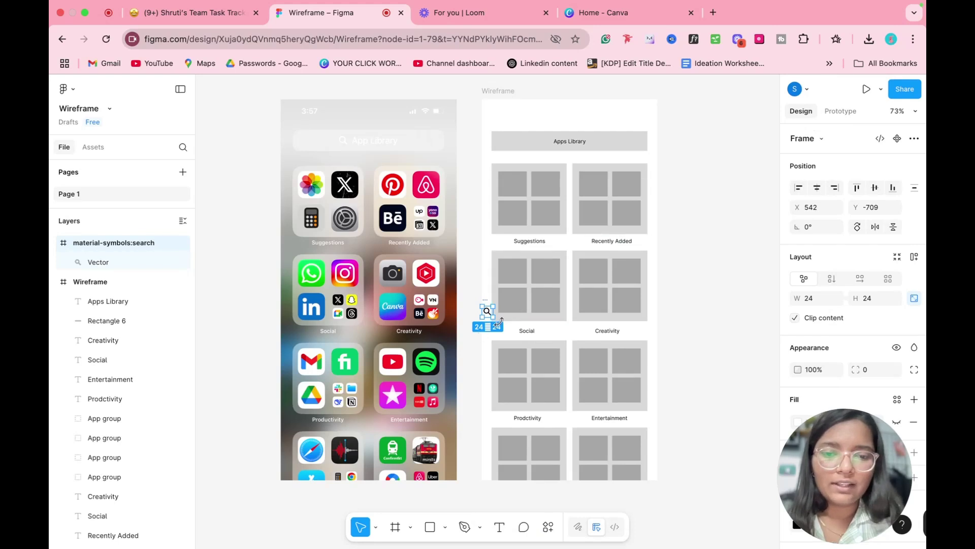
# - Move the magnifying glass icon into the search bar, just to the left of the Apps Library text
pyautogui.click(485, 312)
pyautogui.moveTo(485, 311); pyautogui.dragTo(522, 144)
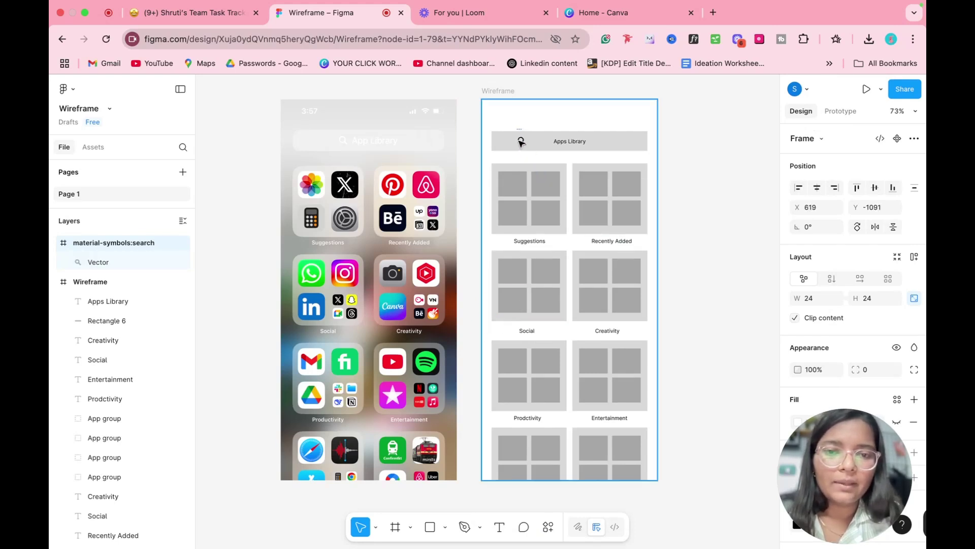
pyautogui.click(681, 157)
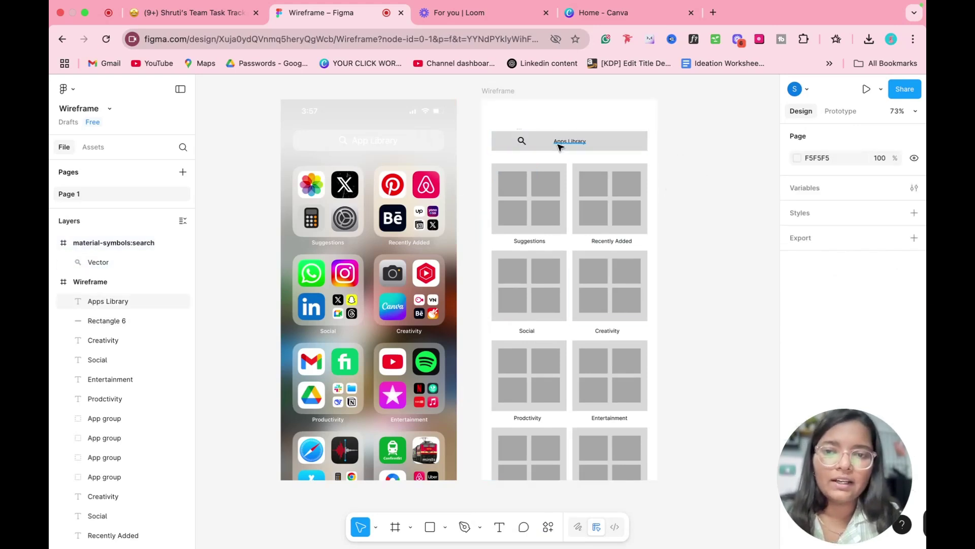
pyautogui.moveTo(526, 142); pyautogui.dragTo(533, 142)
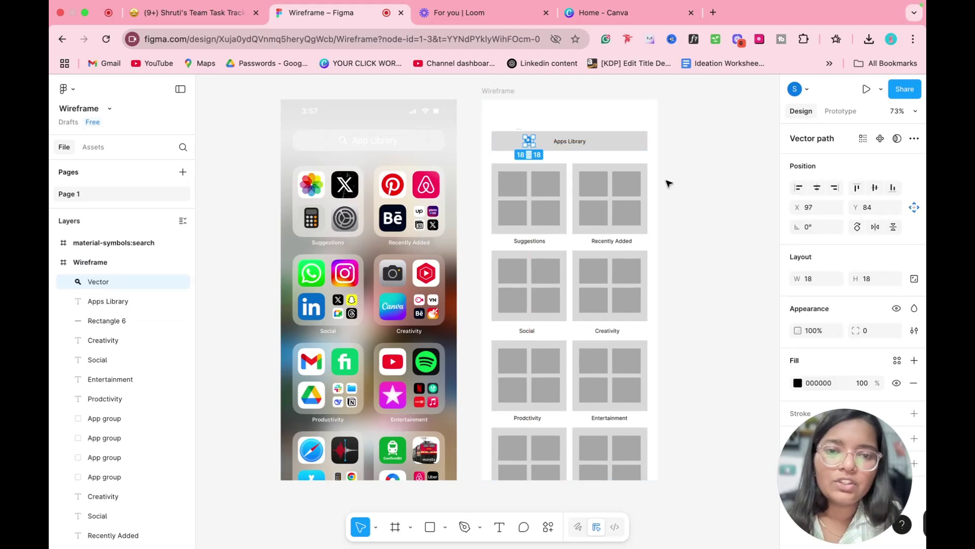
# - Delete the empty material-symbols:search frame left over from the icon import
pyautogui.click(668, 183)
pyautogui.click(521, 132)
pyautogui.press('Delete')
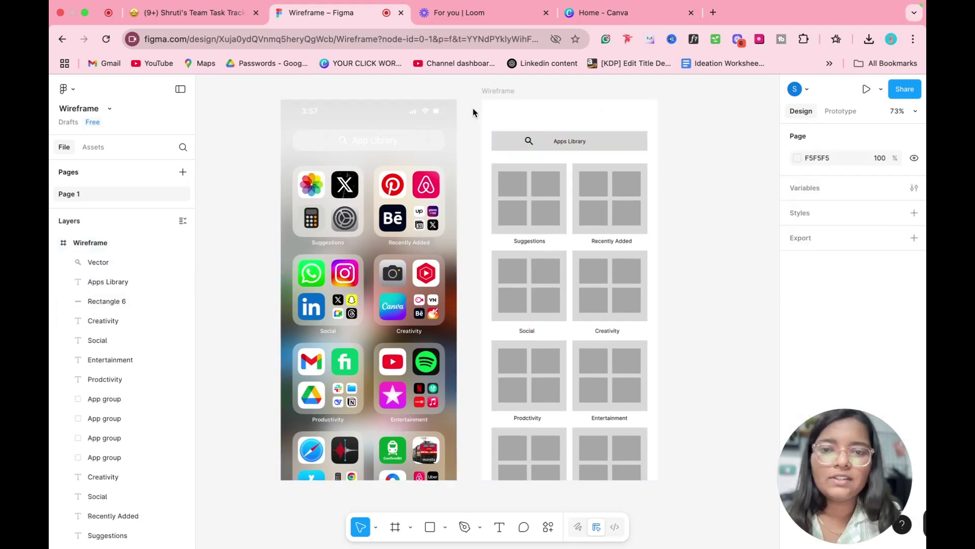
# - Draw a status bar time placeholder rectangle about 66 by 20 above the left end of the search bar
pyautogui.press('r')
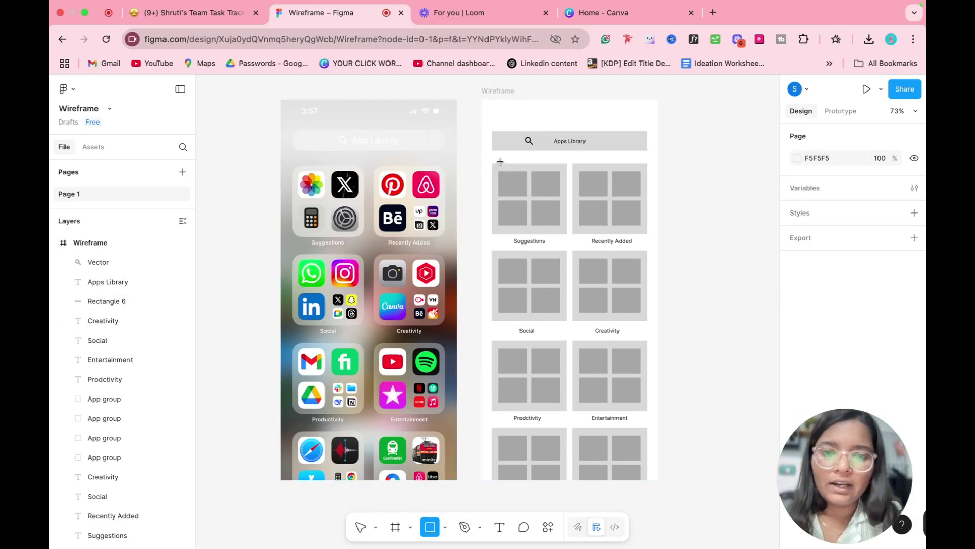
pyautogui.moveTo(495, 107); pyautogui.dragTo(523, 115)
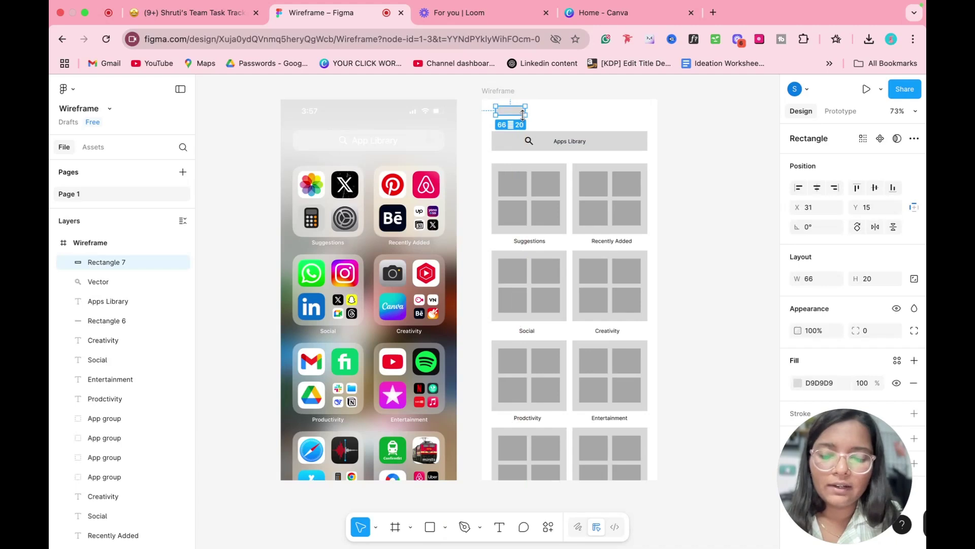
pyautogui.click(566, 117)
# - Add a row of three status icon placeholder rectangles, each about 23 by 17 with 9 spacing, above the search bar's right end
pyautogui.press('r')
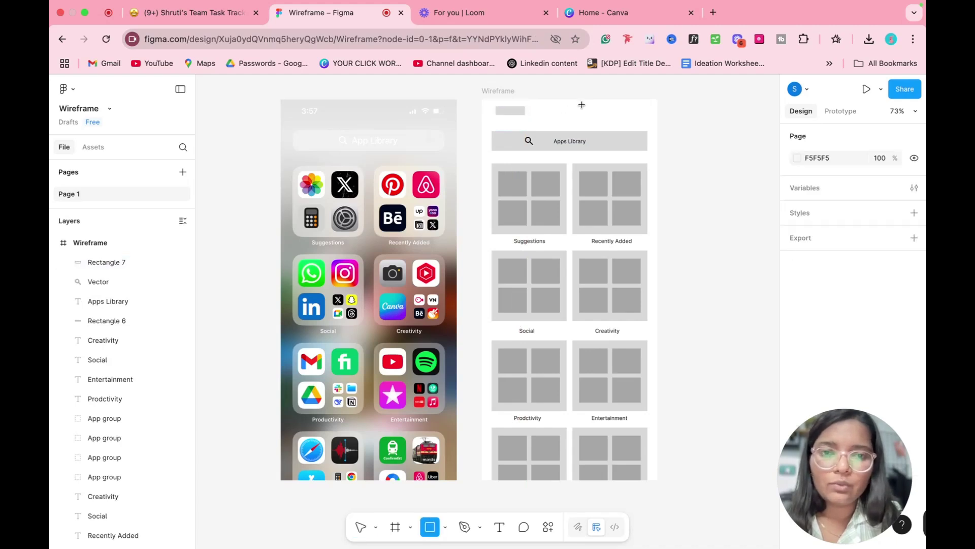
pyautogui.moveTo(601, 108)
pyautogui.mouseDown()
pyautogui.moveTo(661, 120)
pyautogui.moveTo(595, 109)
pyautogui.mouseUp()
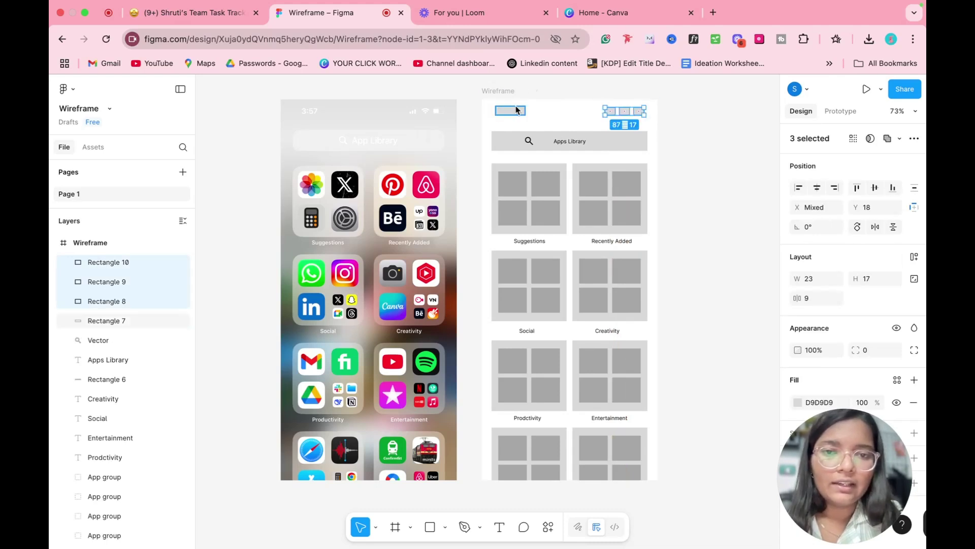
pyautogui.click(620, 147)
pyautogui.click(724, 164)
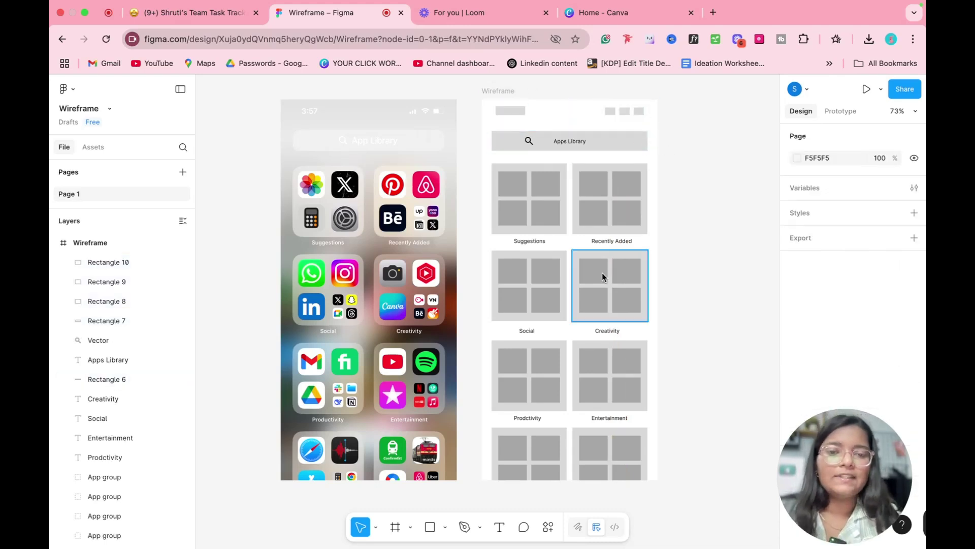
# - Export the Wireframe frame as a PNG at 2x and return to the design in Google Chrome
pyautogui.scroll(-2, 603, 275)
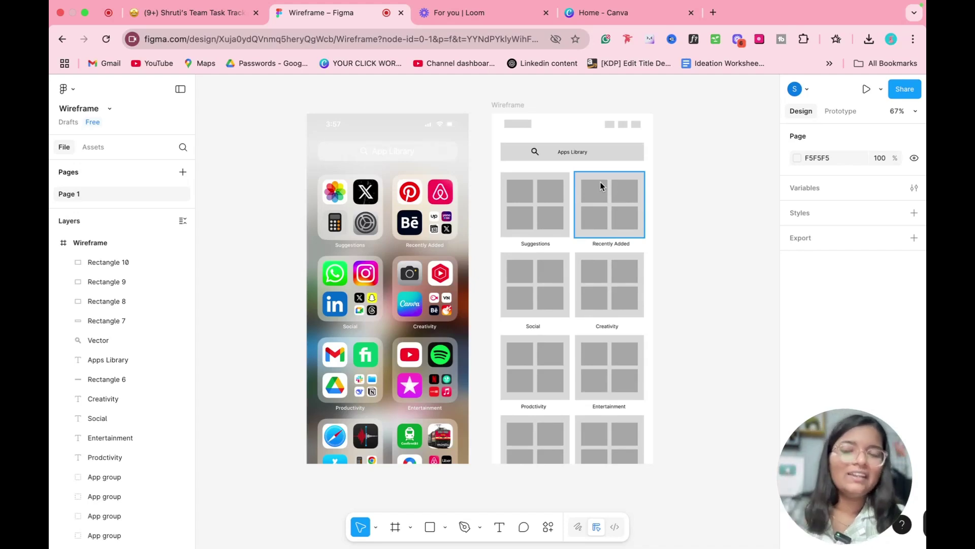
pyautogui.click(500, 116)
pyautogui.click(500, 116)
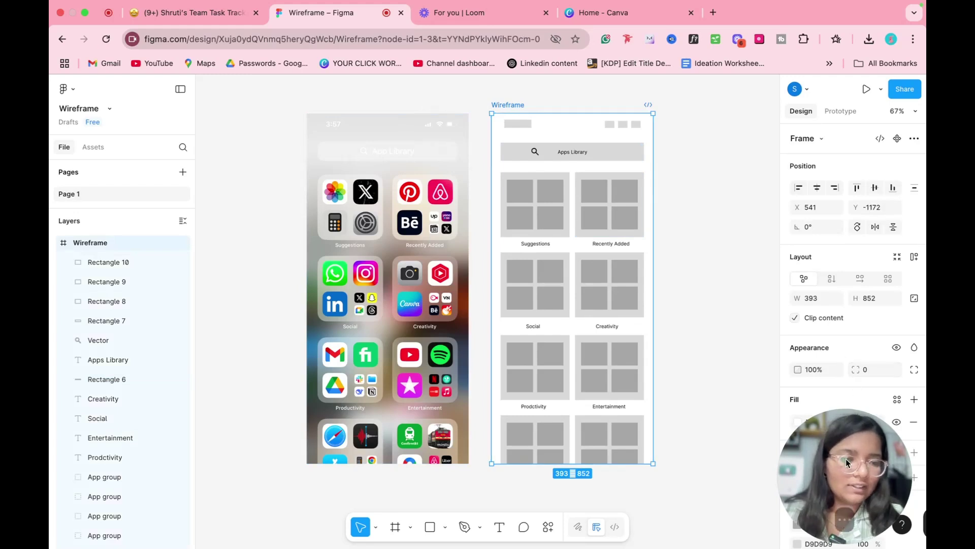
pyautogui.scroll(-3, 846, 458)
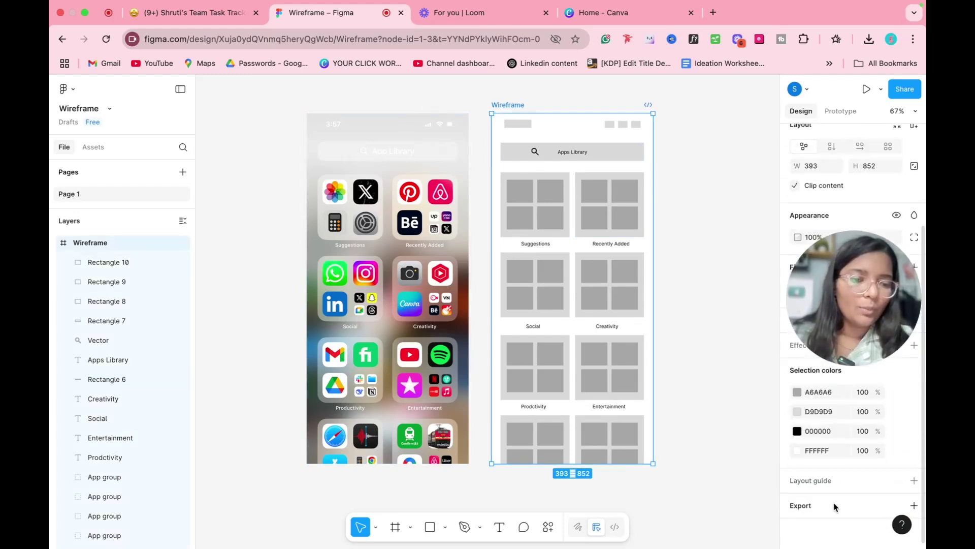
pyautogui.click(864, 510)
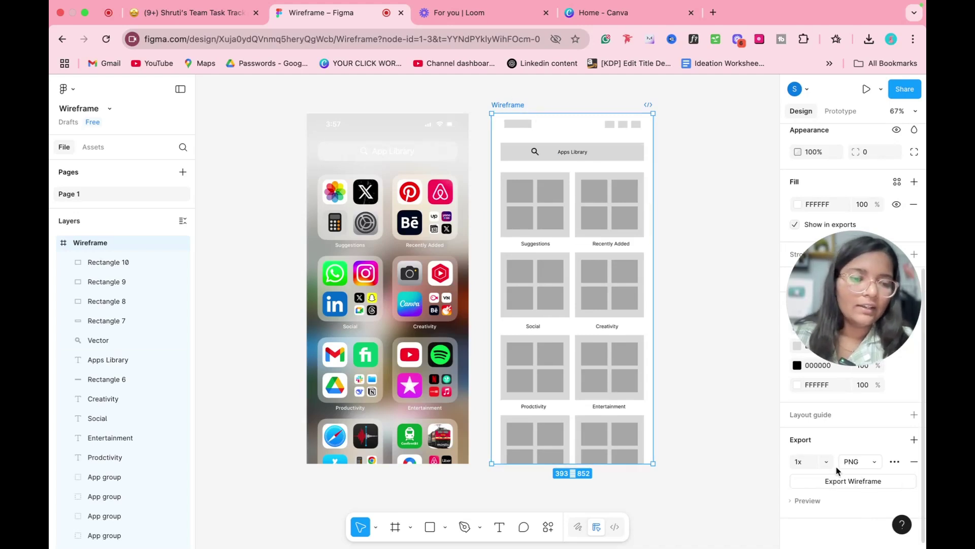
pyautogui.click(823, 462)
pyautogui.click(817, 491)
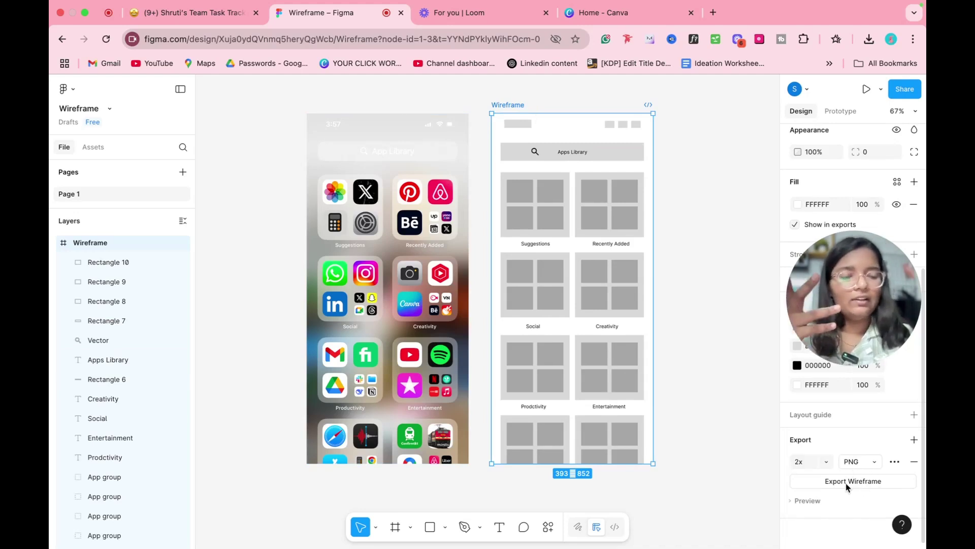
pyautogui.click(846, 482)
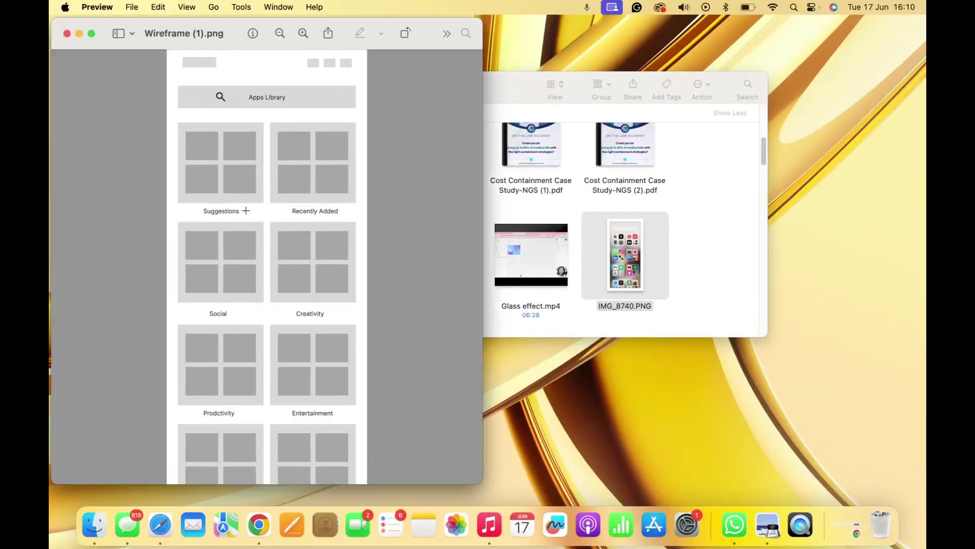
pyautogui.hotkey('ctrl', 'Up')
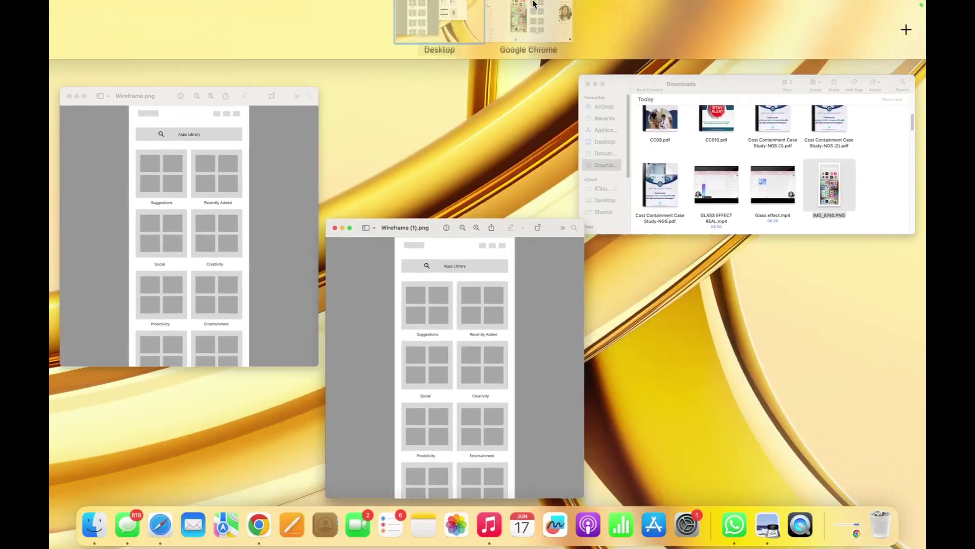
pyautogui.click(546, 37)
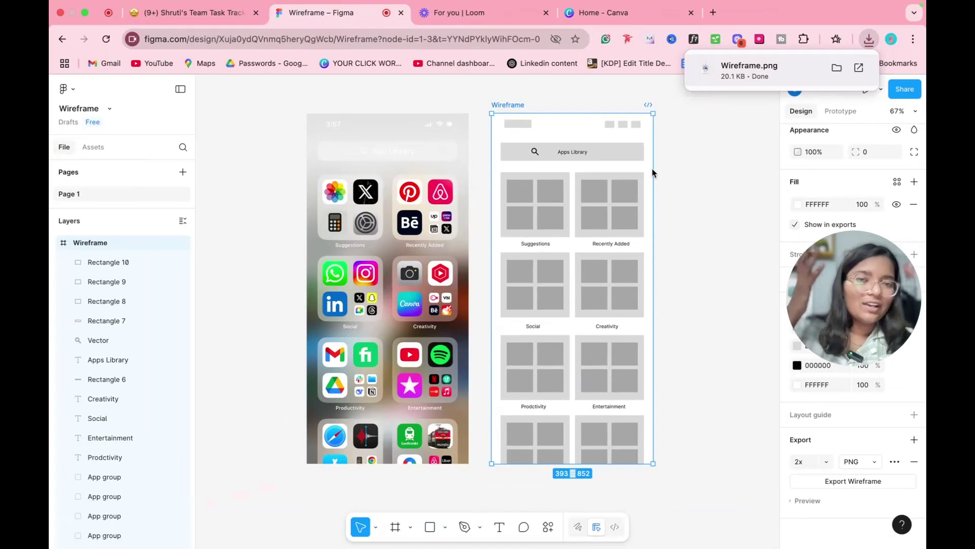